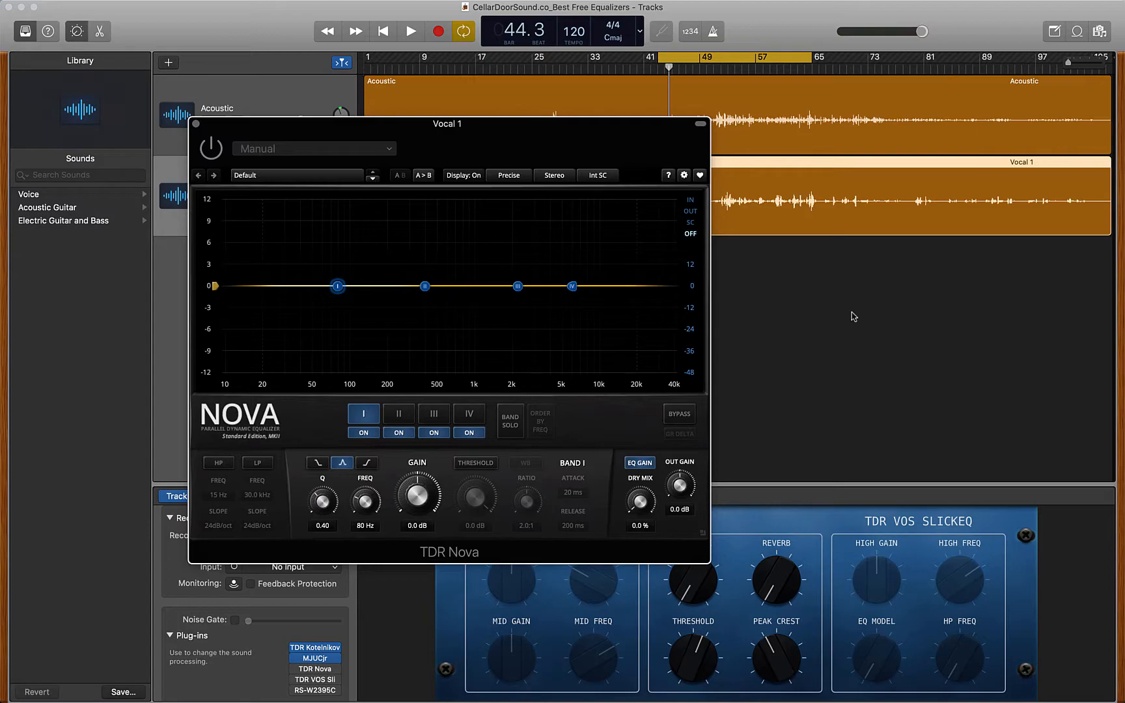
- View the MJUCjr compressor on the Vocal 1 track and reopen the TDR Nova equalizer
click(316, 649)
click(316, 657)
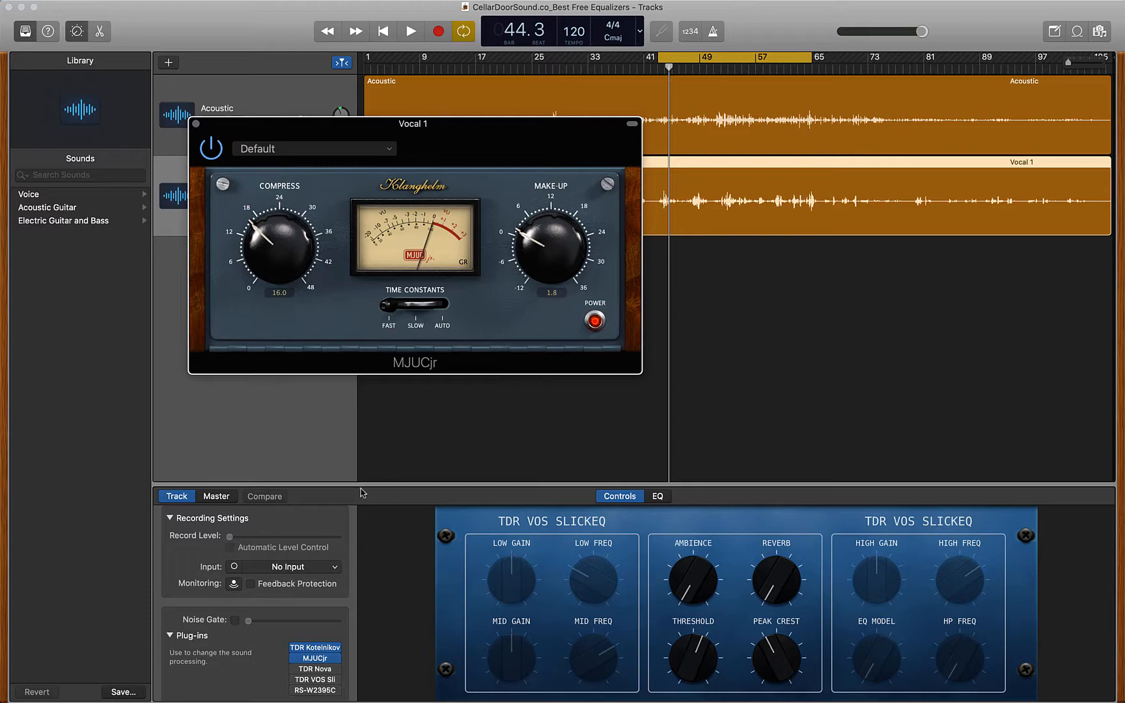
click(317, 668)
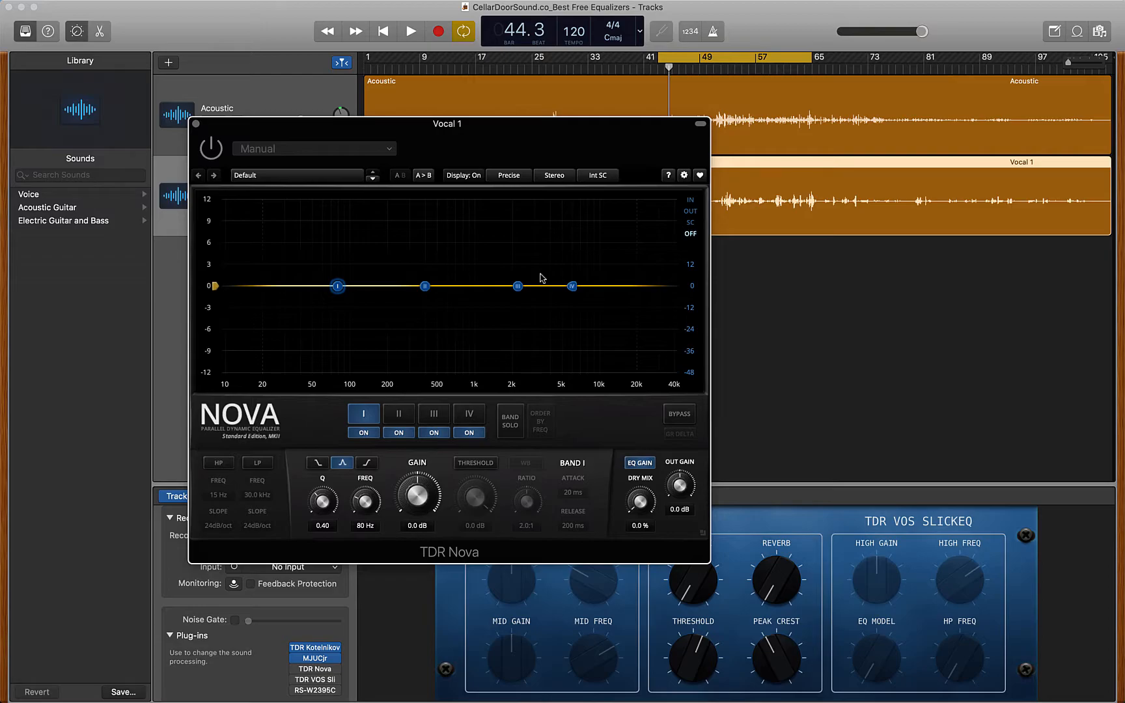
- Switch to the browser, view the Vocal Presets Download page and return to the free presets sign-up page
key(super+Tab)
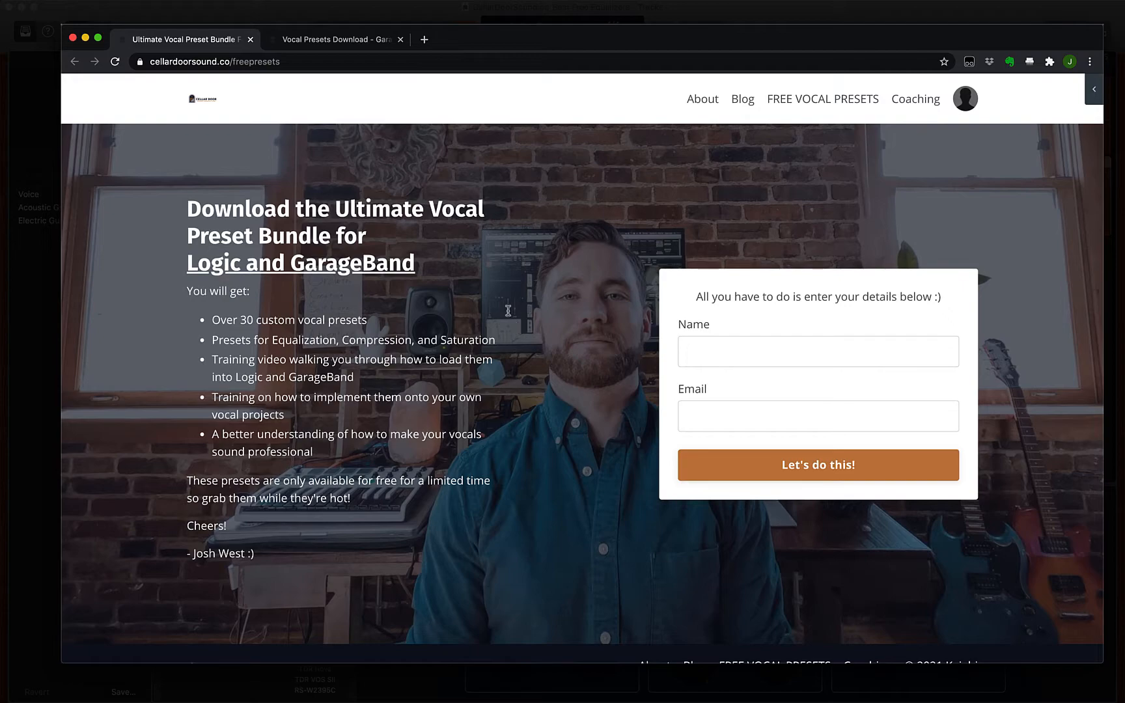
click(348, 41)
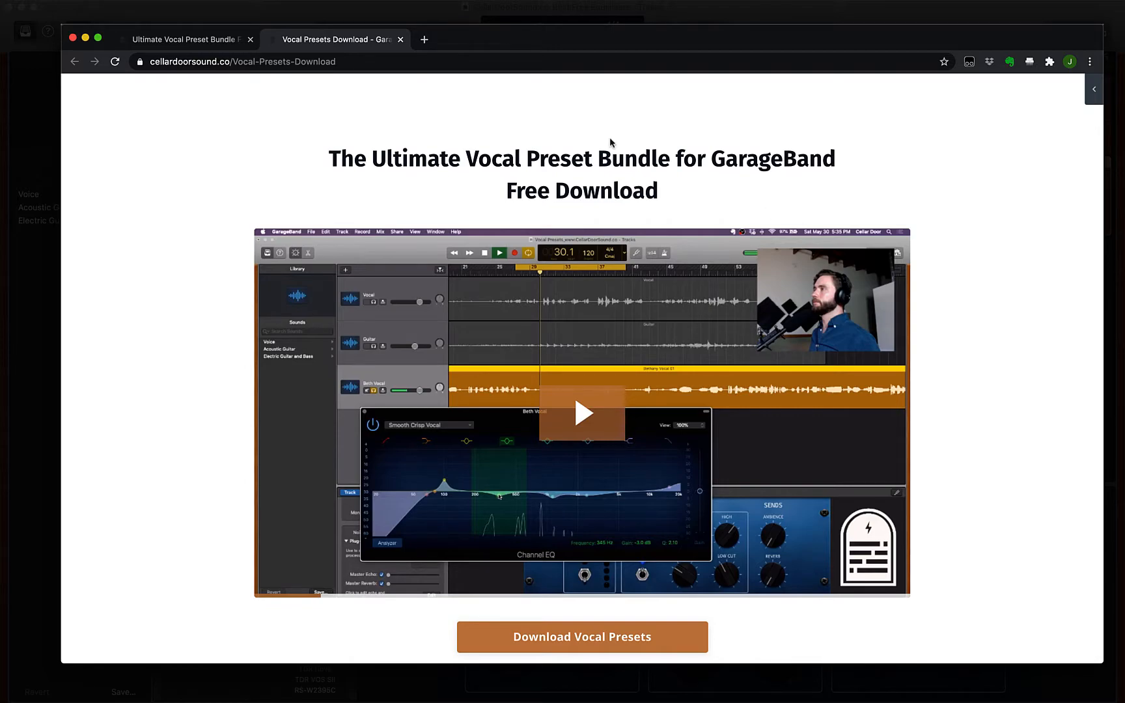
click(216, 40)
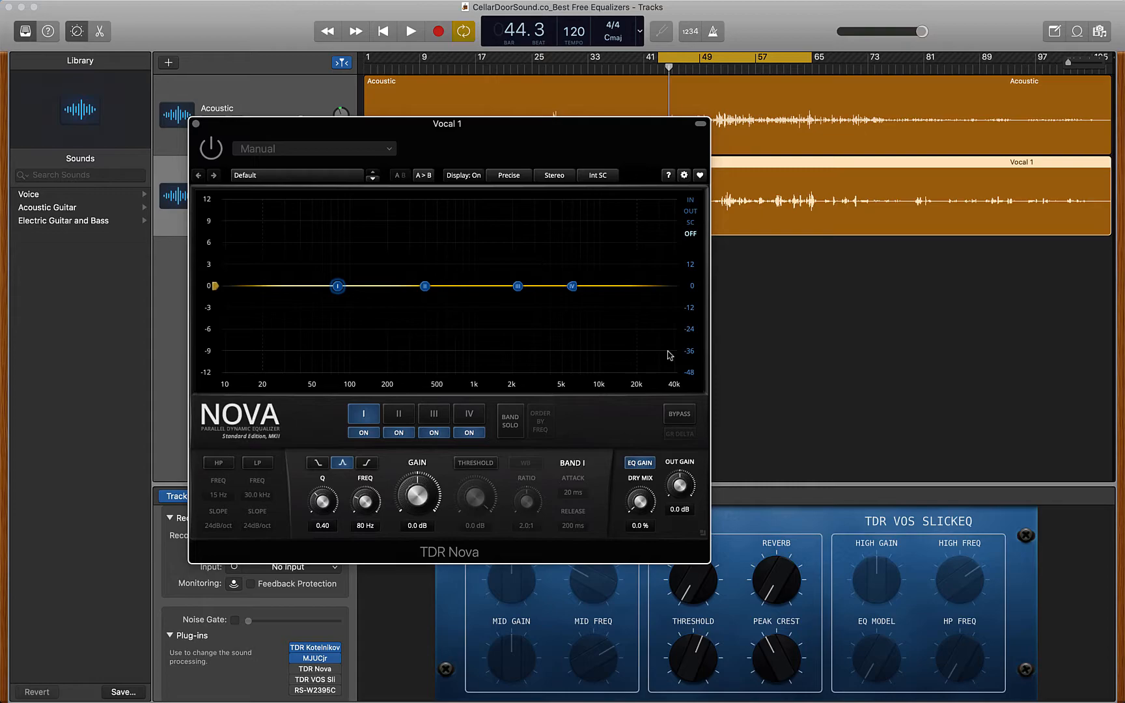
- Listen to part of the cycled song section with TDR Nova off, repositioning its window, and stop playback
drag(618, 140, 550, 135)
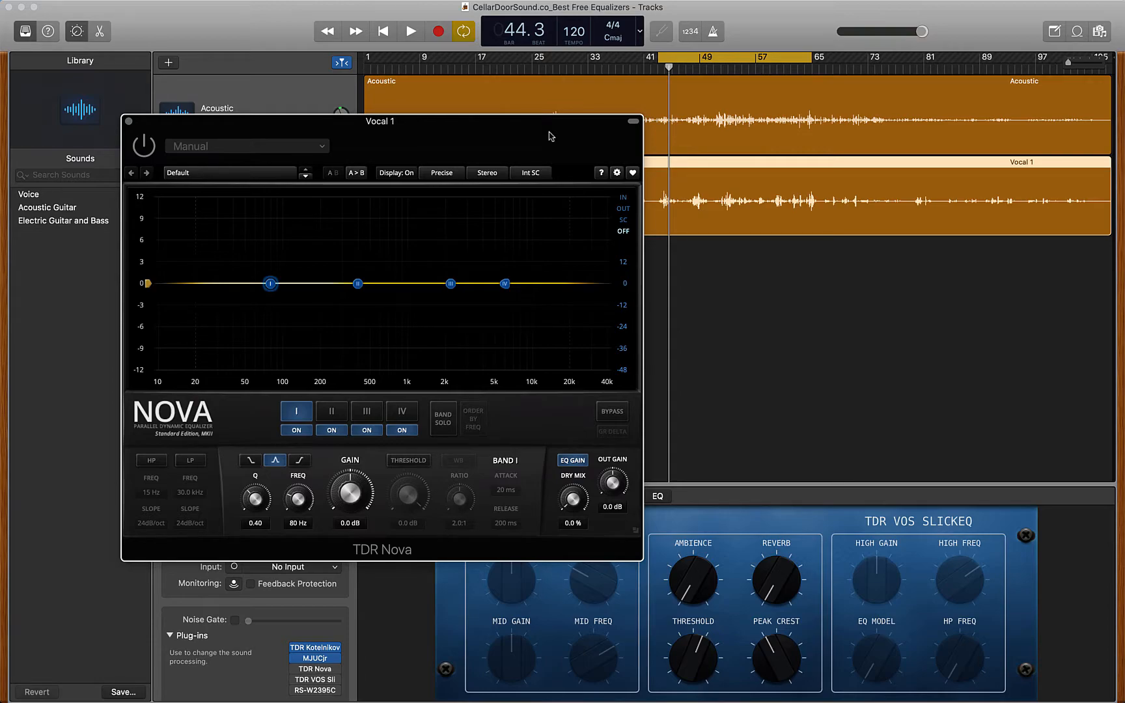
key(space)
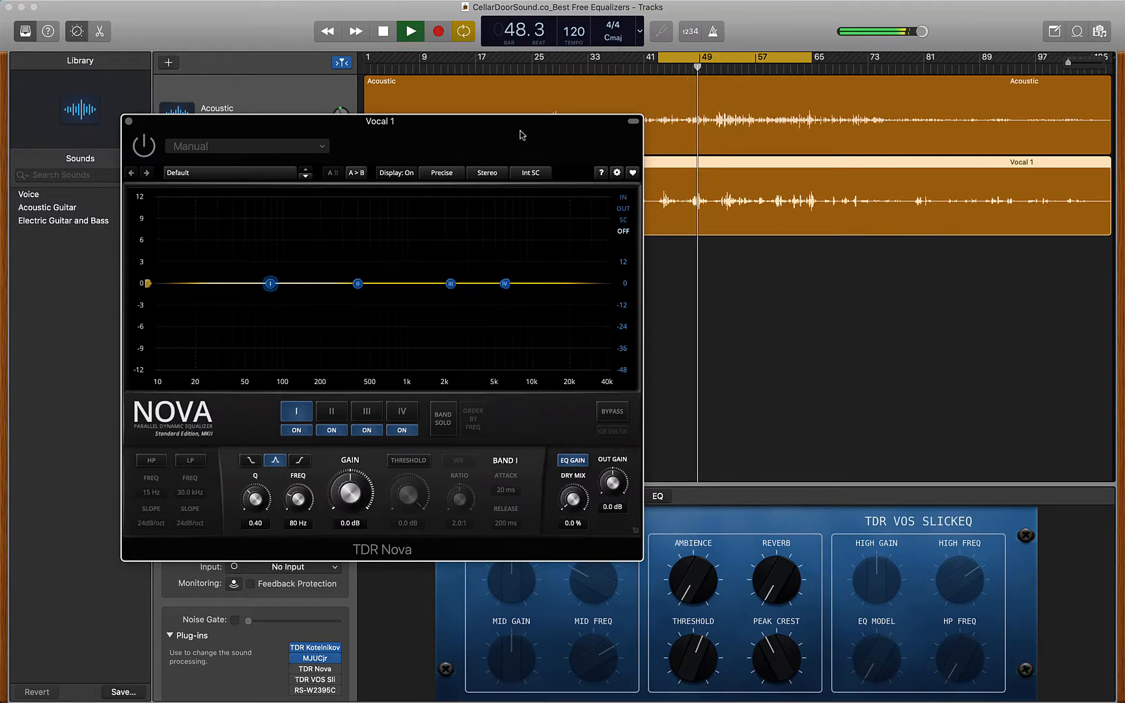
drag(520, 133, 544, 108)
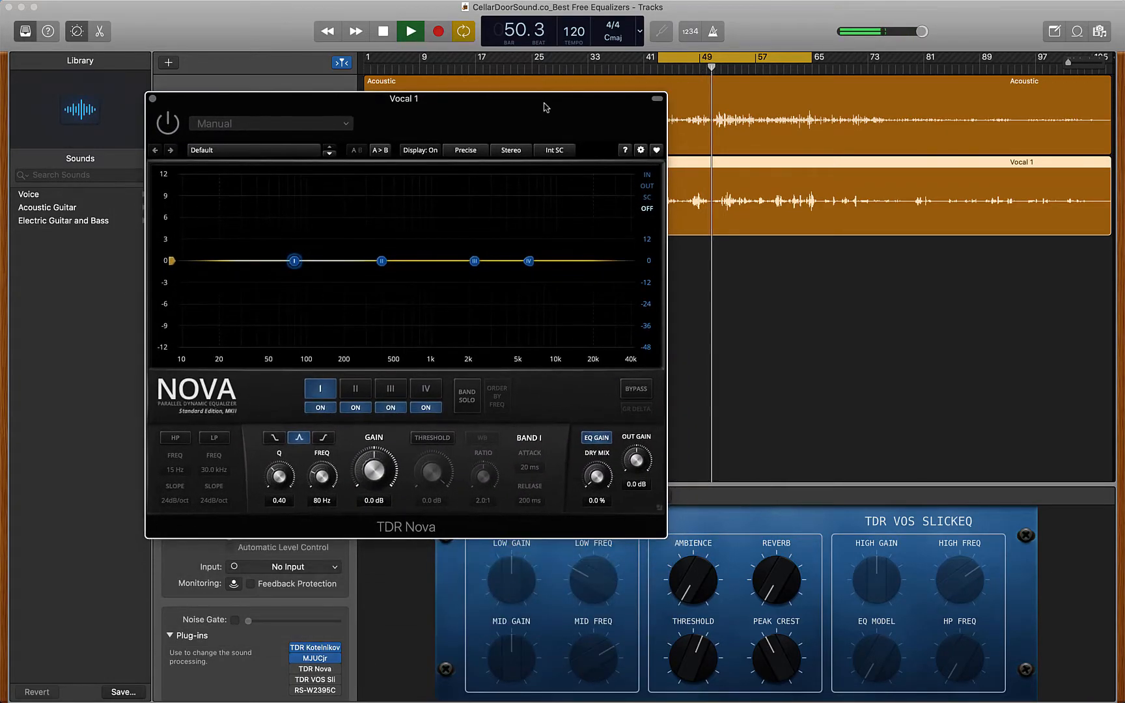
key(space)
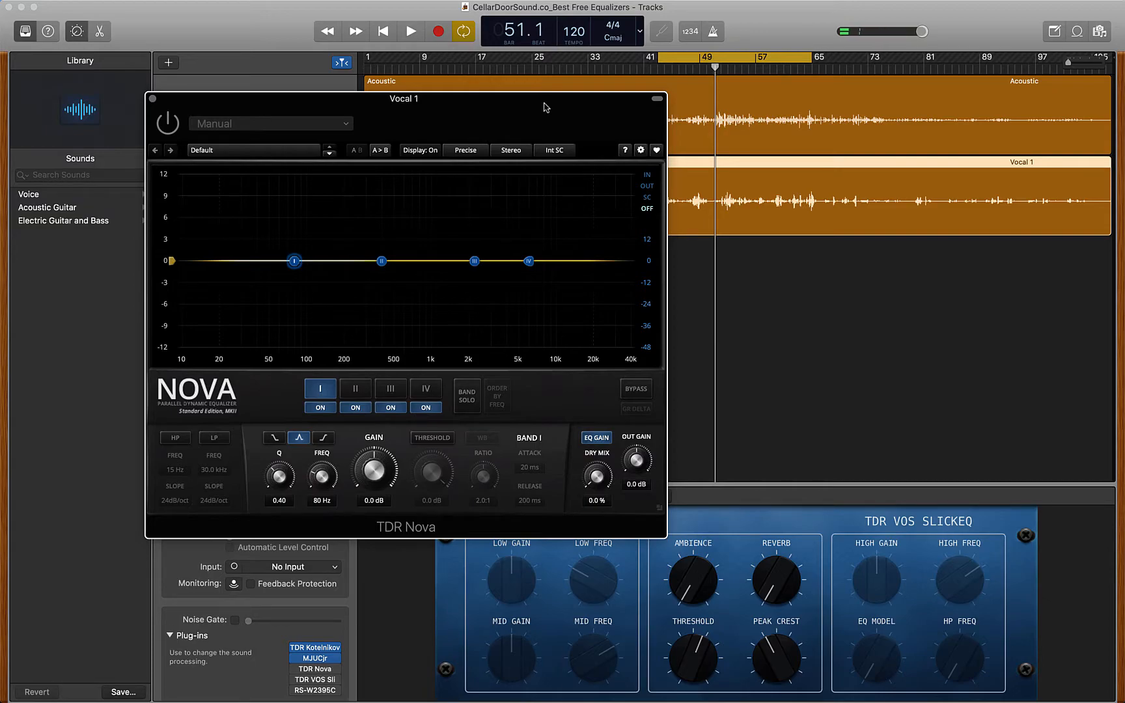
drag(546, 107, 572, 112)
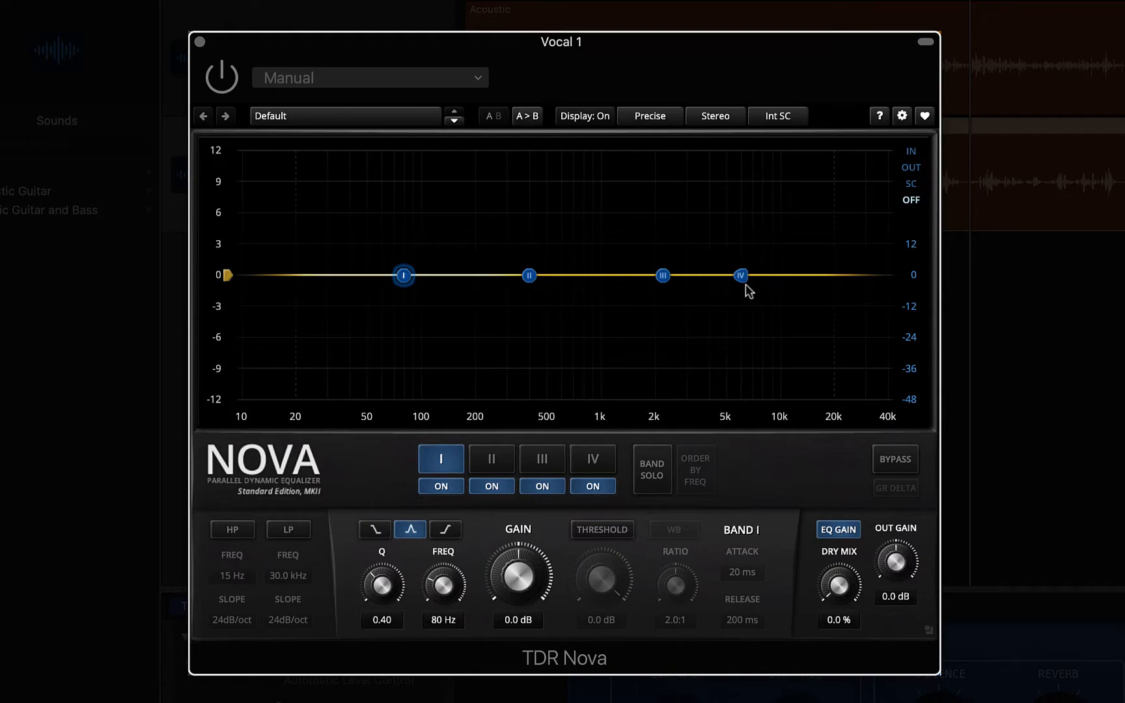
- Set TDR Nova's spectrum analyzer to show the output signal and enable the plug-in on Vocal 1
click(910, 153)
click(911, 167)
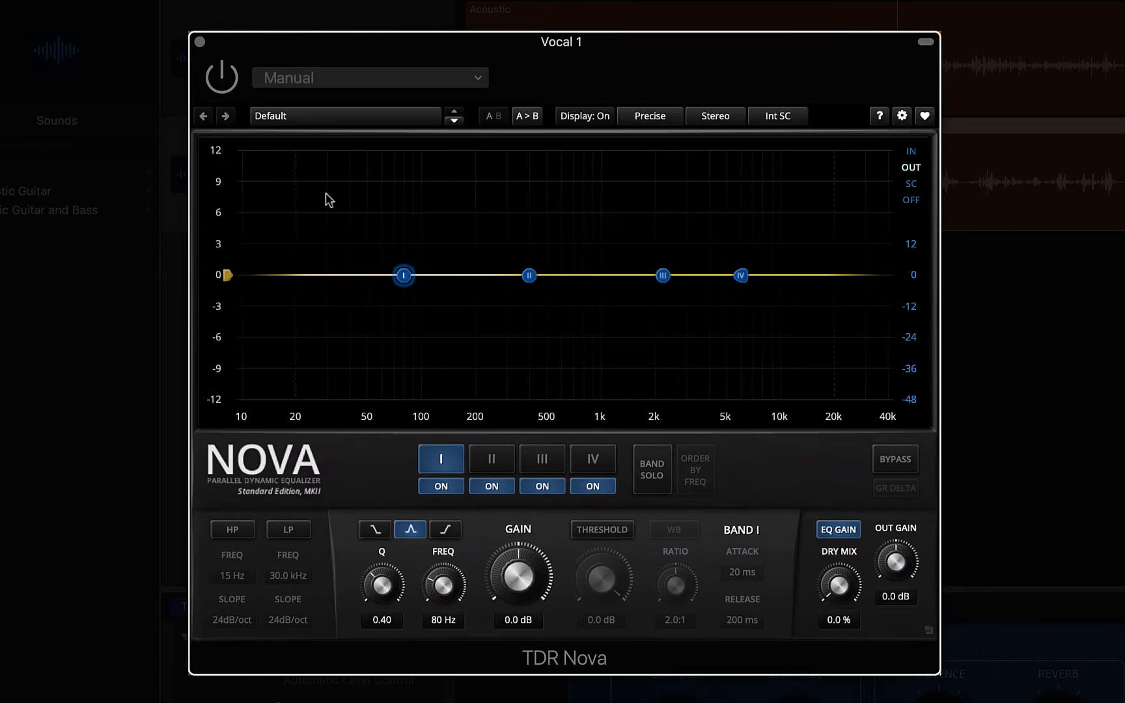
click(229, 81)
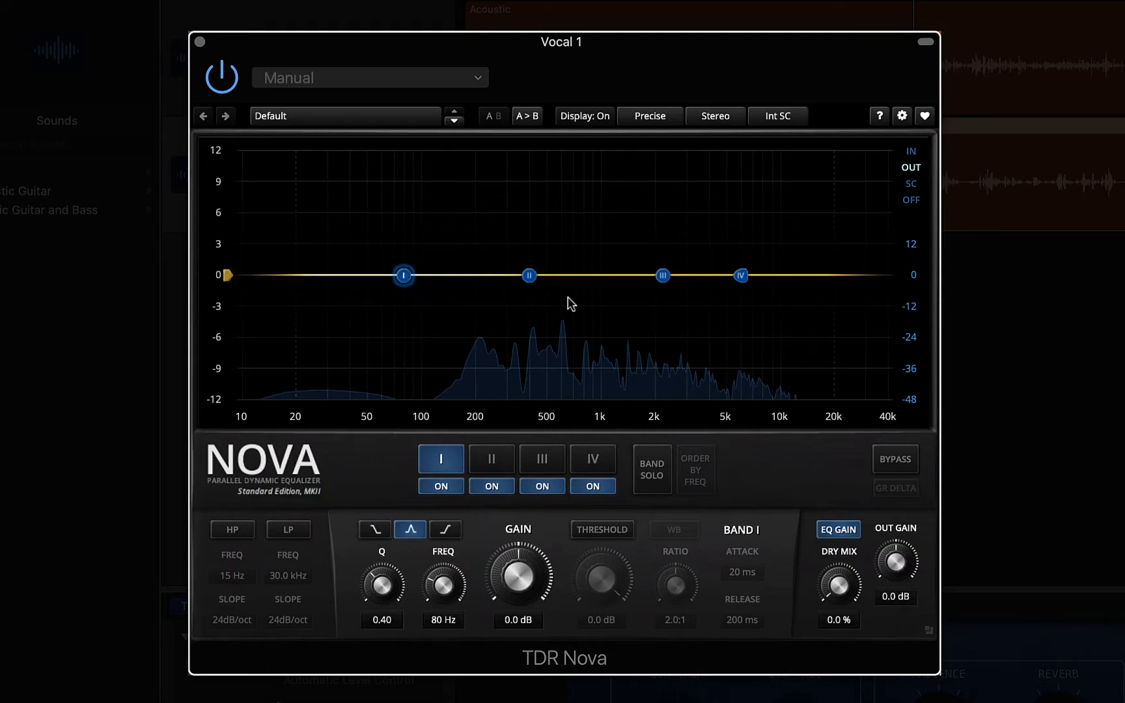
- Try a band III cut of about 2.3 dB near 2054 Hz and return its gain to 0 dB
mouse_move(662, 274)
mouse_down()
mouse_move(669, 229)
mouse_move(647, 234)
mouse_move(666, 216)
mouse_move(658, 320)
mouse_move(664, 245)
mouse_move(665, 294)
mouse_move(658, 276)
mouse_up()
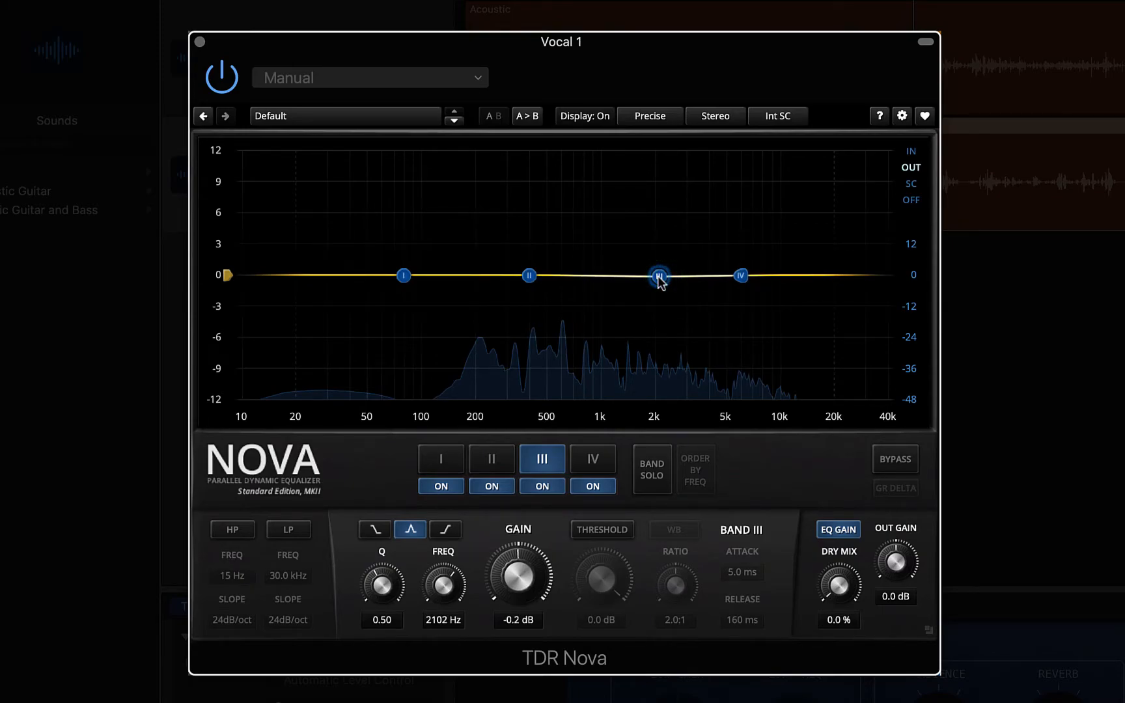
drag(658, 277, 656, 298)
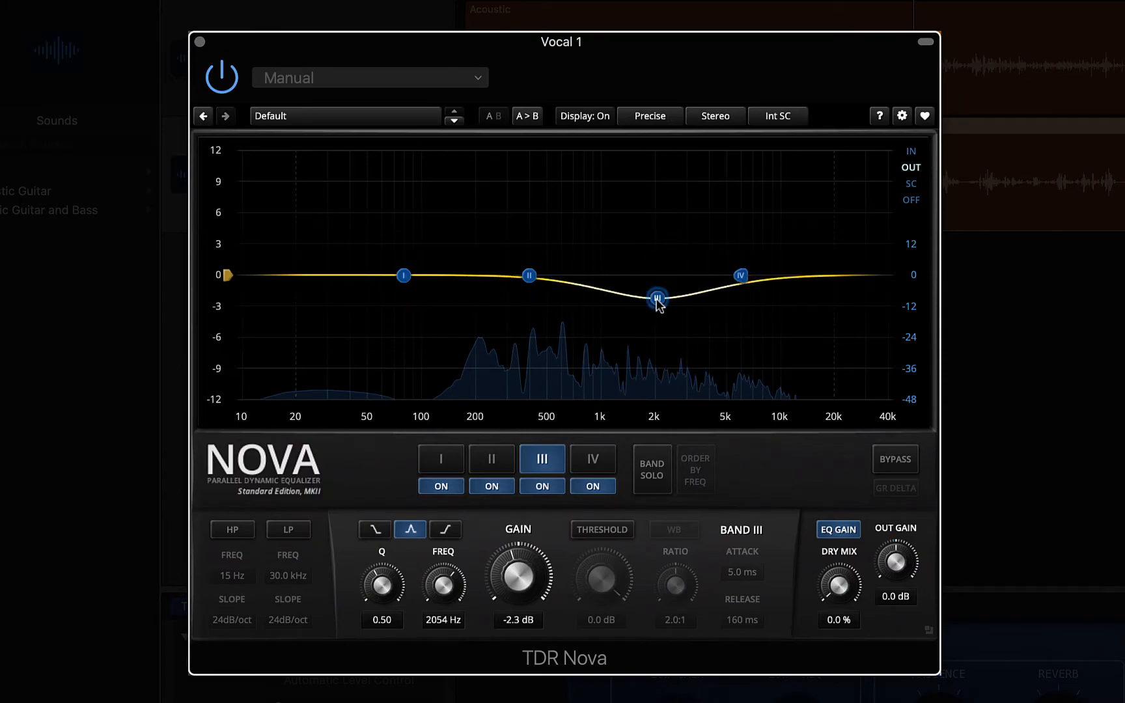
drag(658, 301, 659, 275)
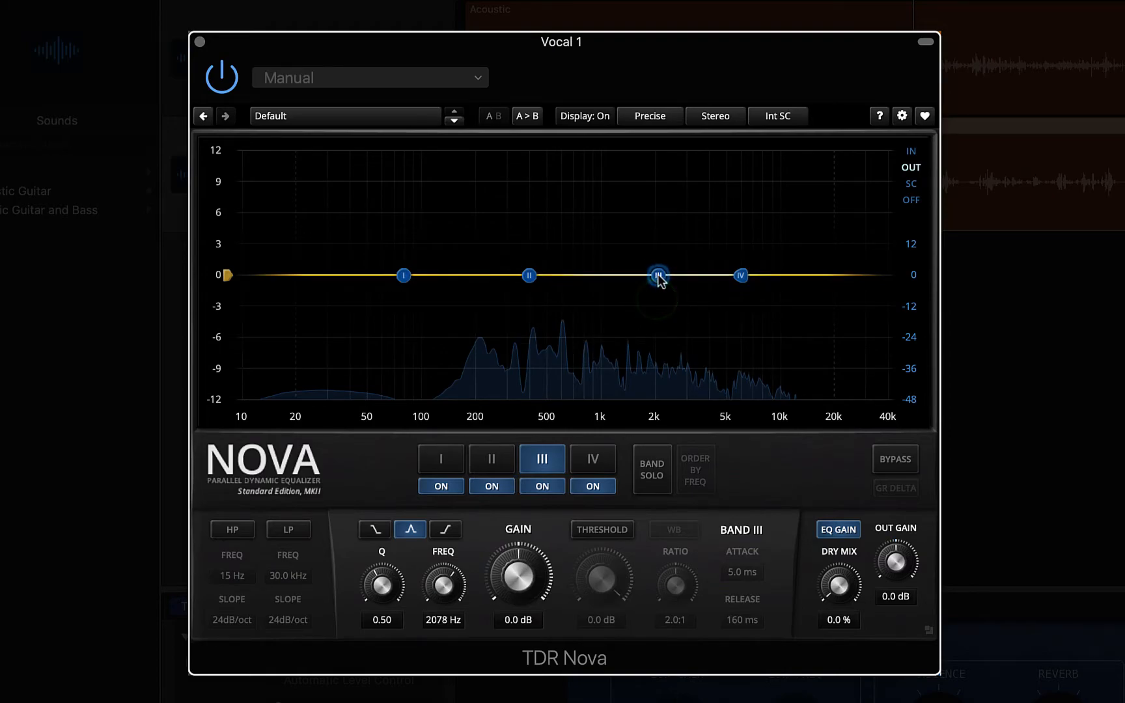
- Enable the high-pass filter, set its frequency to about 52 Hz and compare the sound with it off and on
click(234, 530)
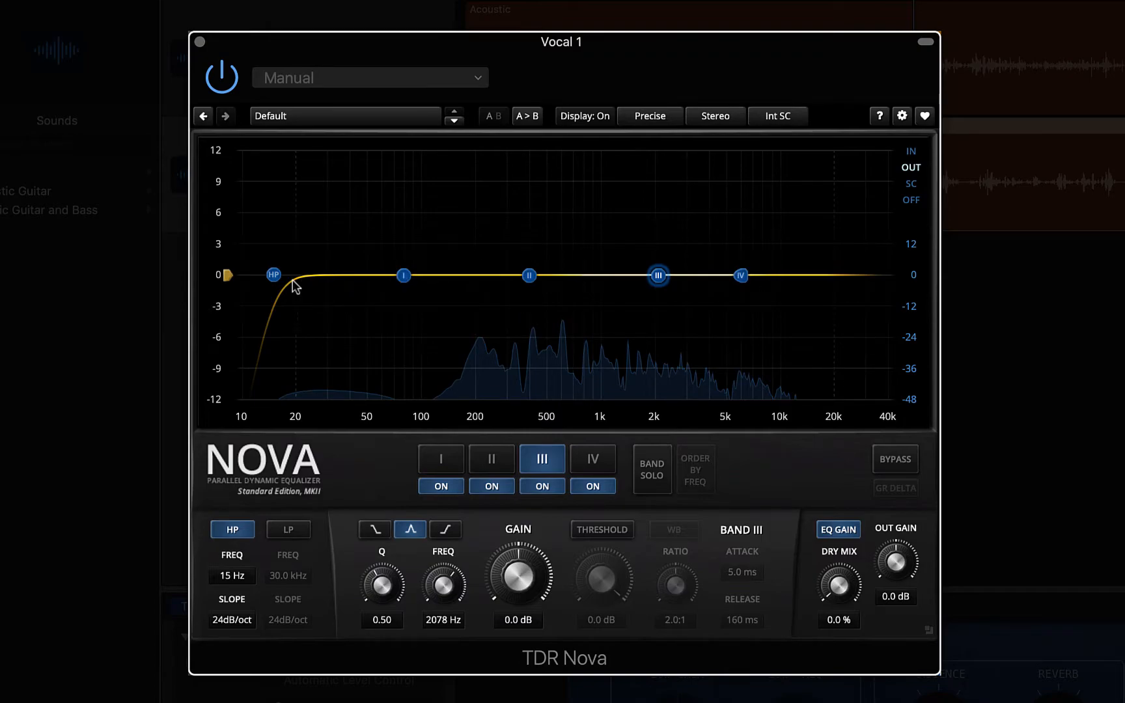
drag(277, 276, 377, 292)
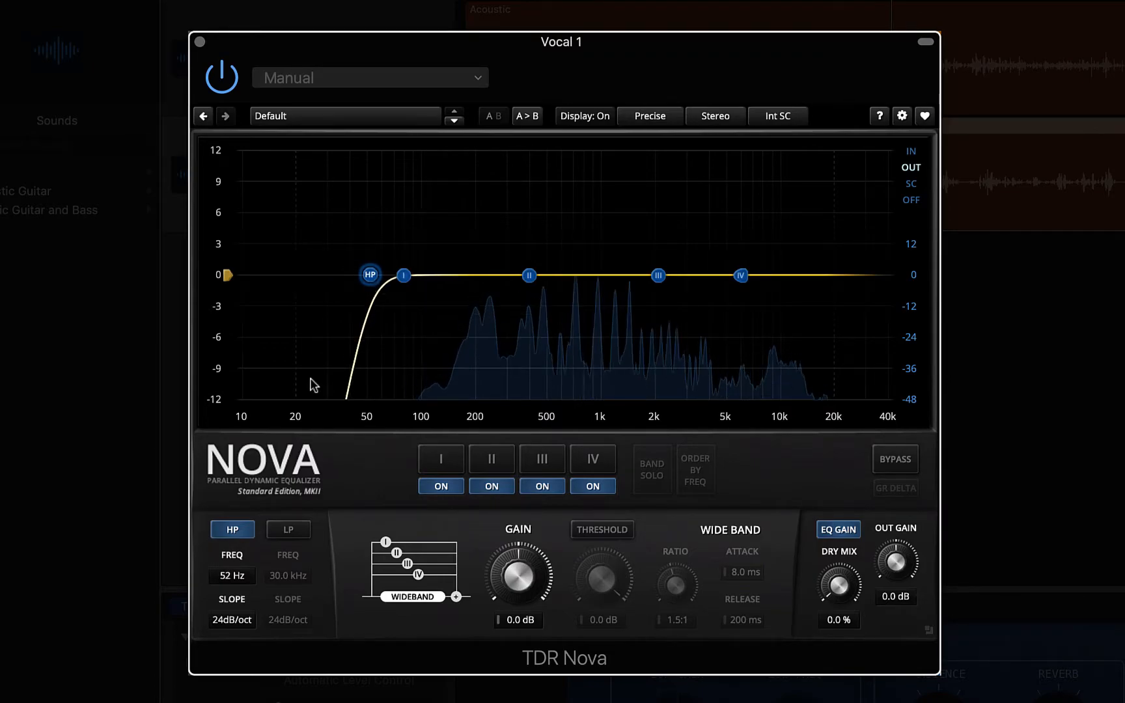
click(233, 529)
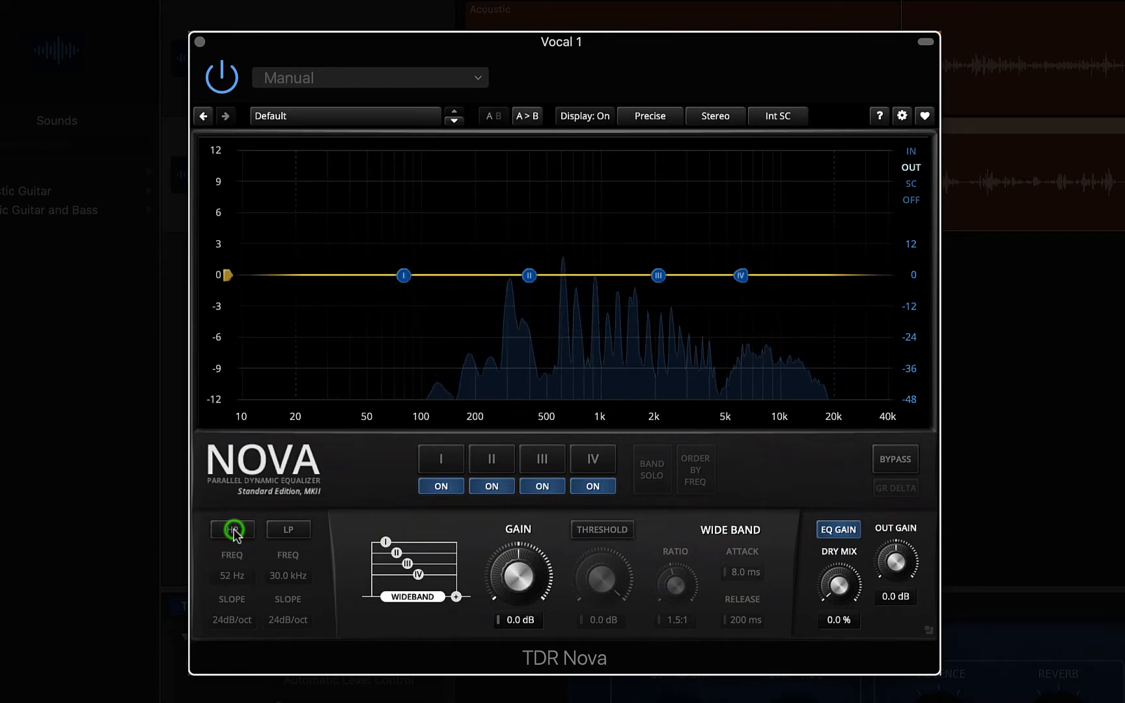
click(233, 530)
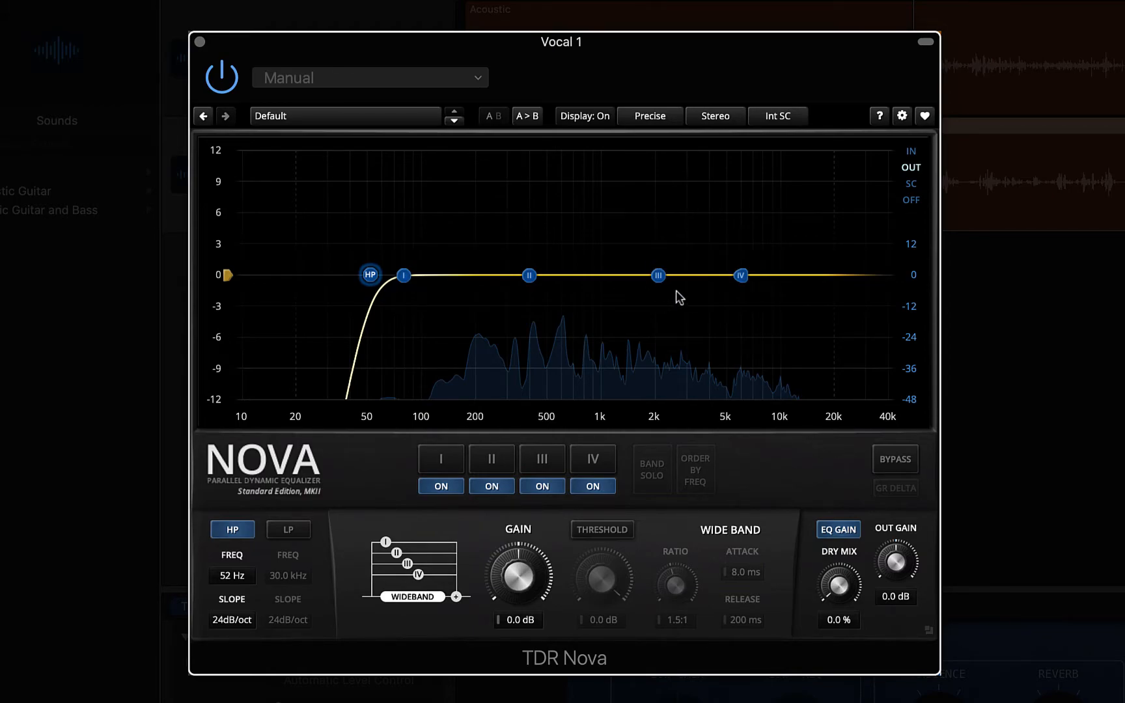
- Sweep band III with a boost to about 1285 Hz, then reset its gain to 0 dB and set Q to about 0.70
click(660, 276)
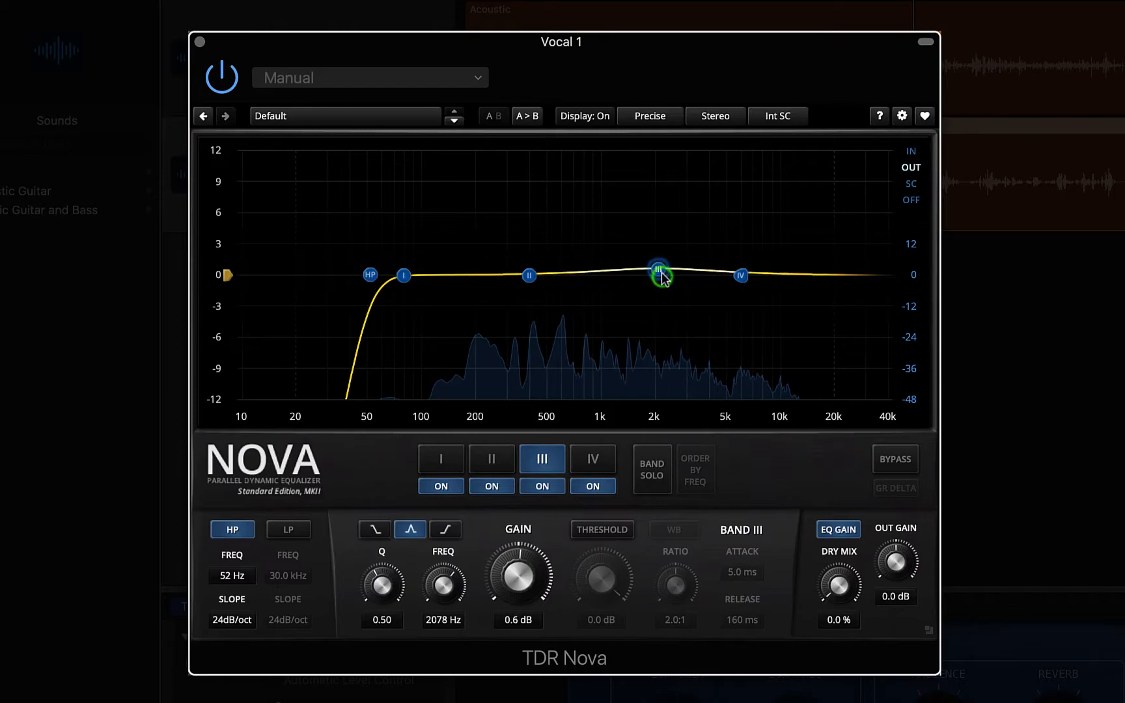
drag(661, 279, 662, 228)
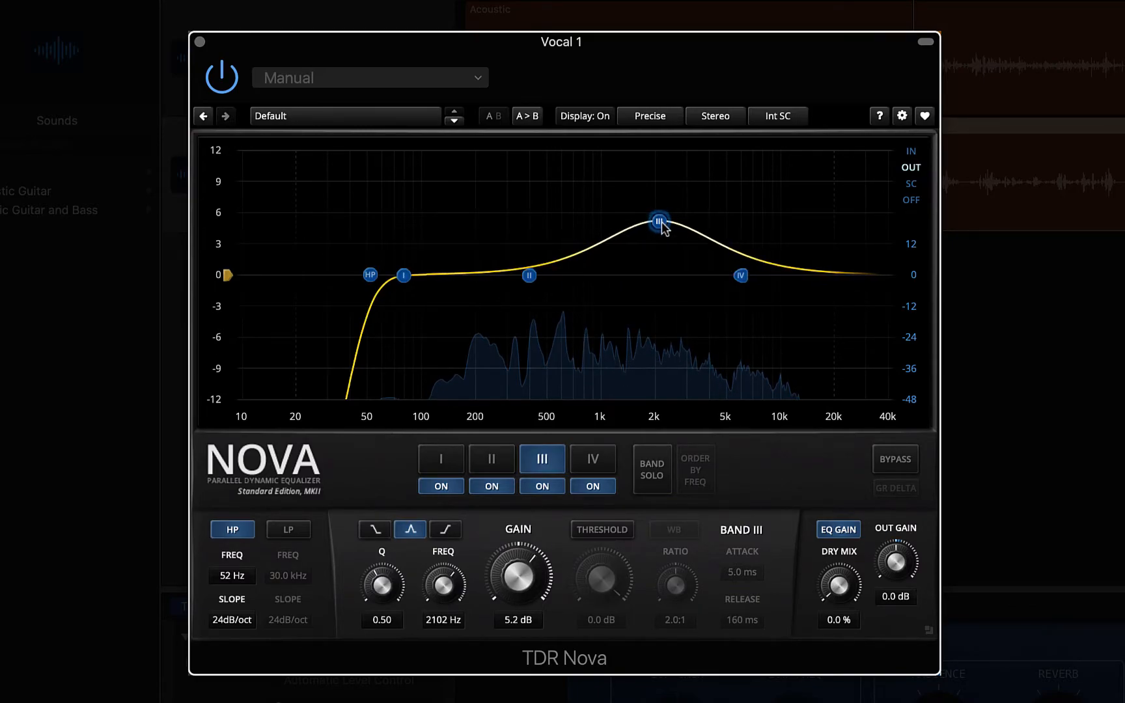
mouse_move(379, 589)
mouse_down()
mouse_move(378, 553)
mouse_move(380, 573)
mouse_up()
drag(656, 224, 615, 178)
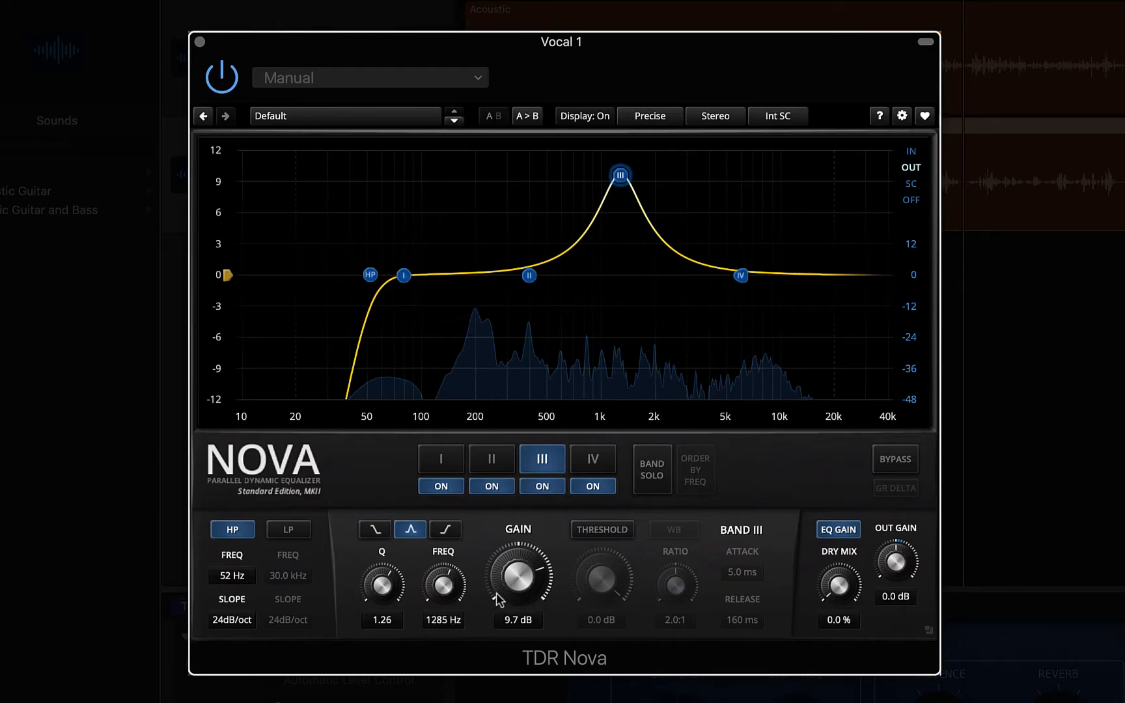
drag(523, 566, 522, 626)
drag(391, 583, 390, 602)
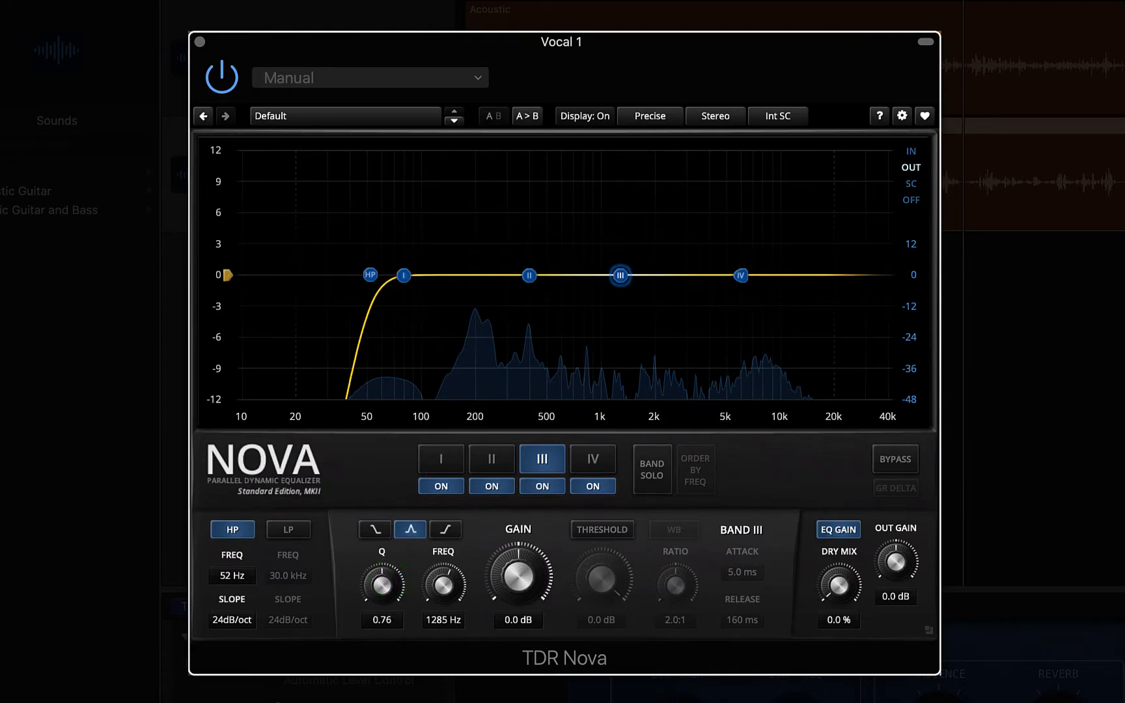
- Enable dynamic processing on band III and lower its threshold to about -12.5 dB
click(608, 532)
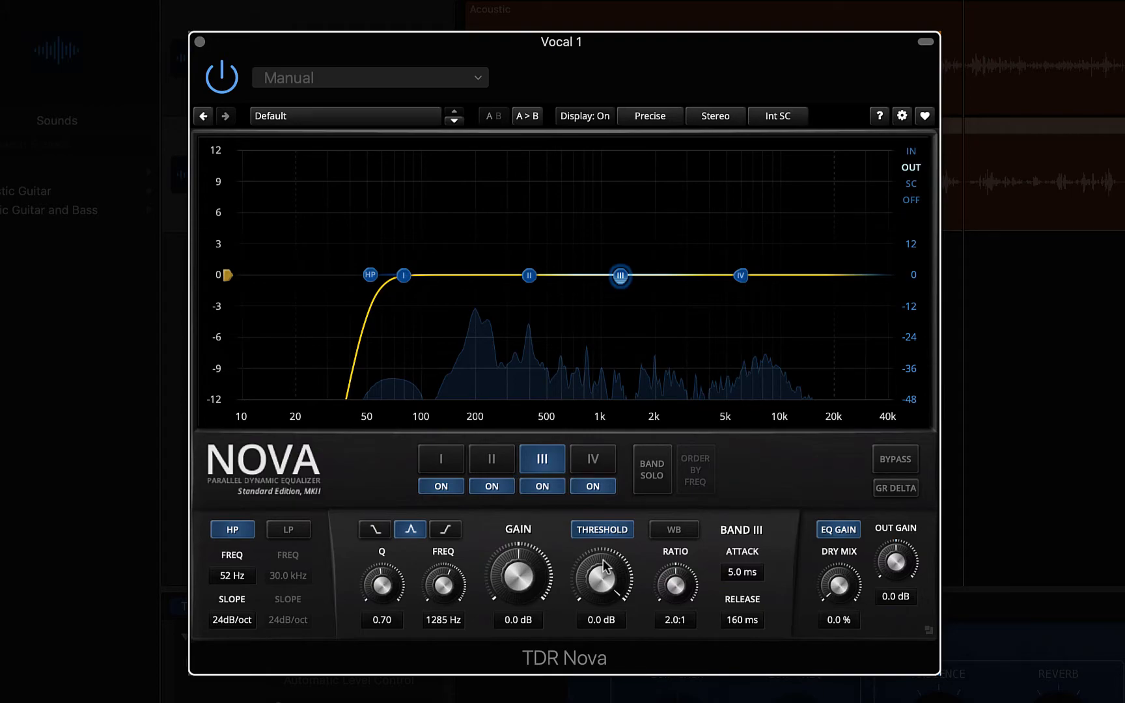
mouse_move(603, 563)
mouse_down()
mouse_move(604, 595)
mouse_move(603, 587)
mouse_up()
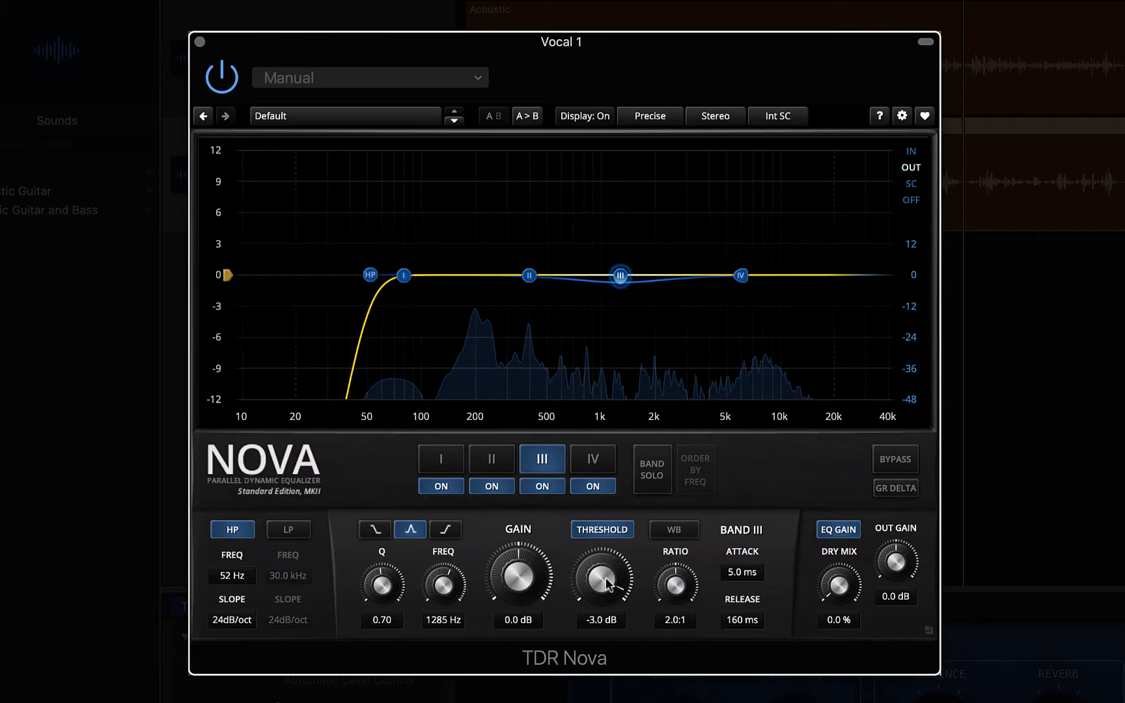
drag(605, 581, 605, 582)
drag(604, 583, 602, 631)
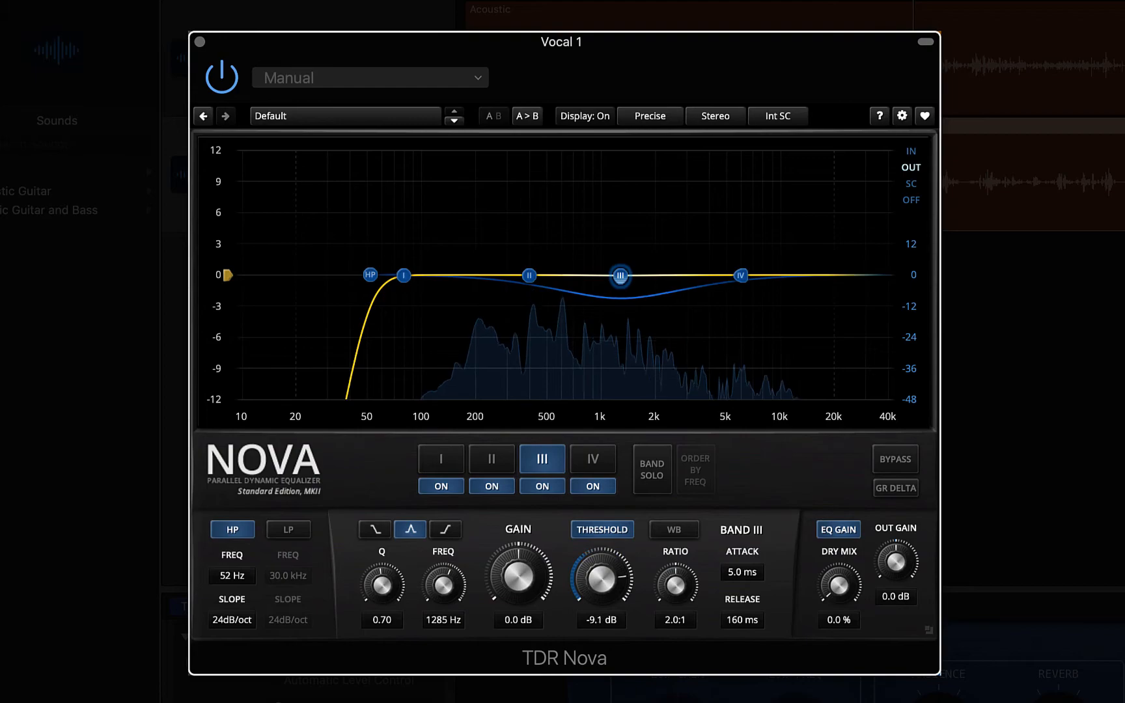
drag(601, 578, 601, 600)
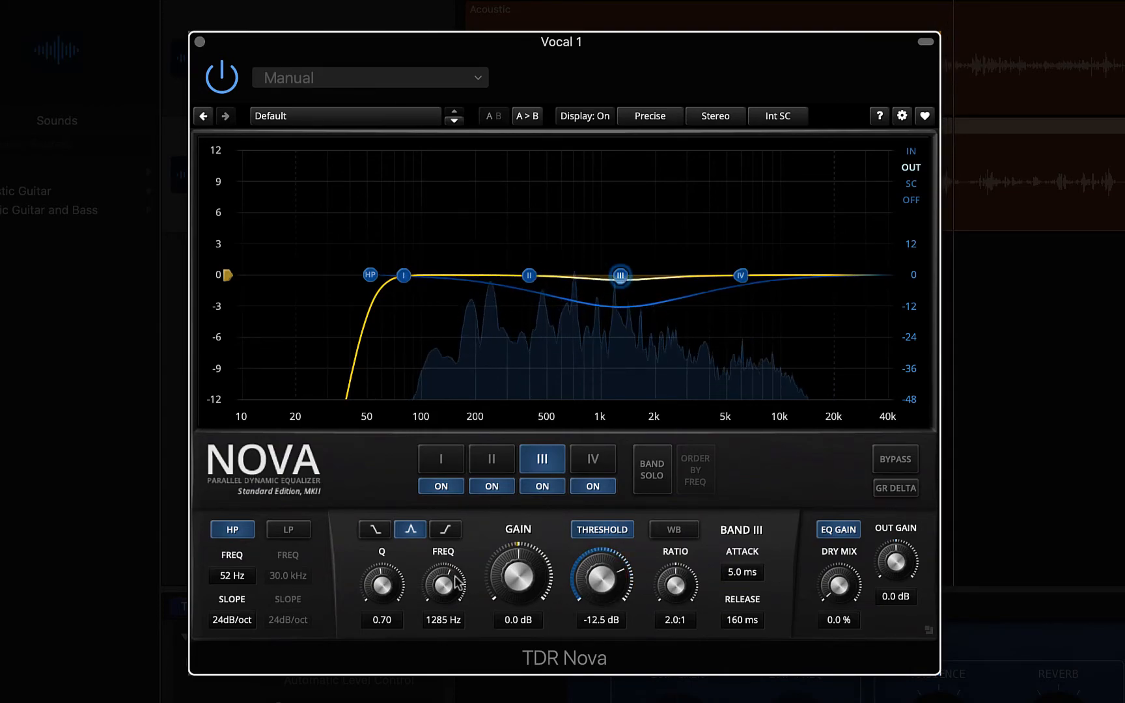
- Set band III's Q to about 0.95 and shorten its release to about 31 ms
drag(389, 583, 389, 574)
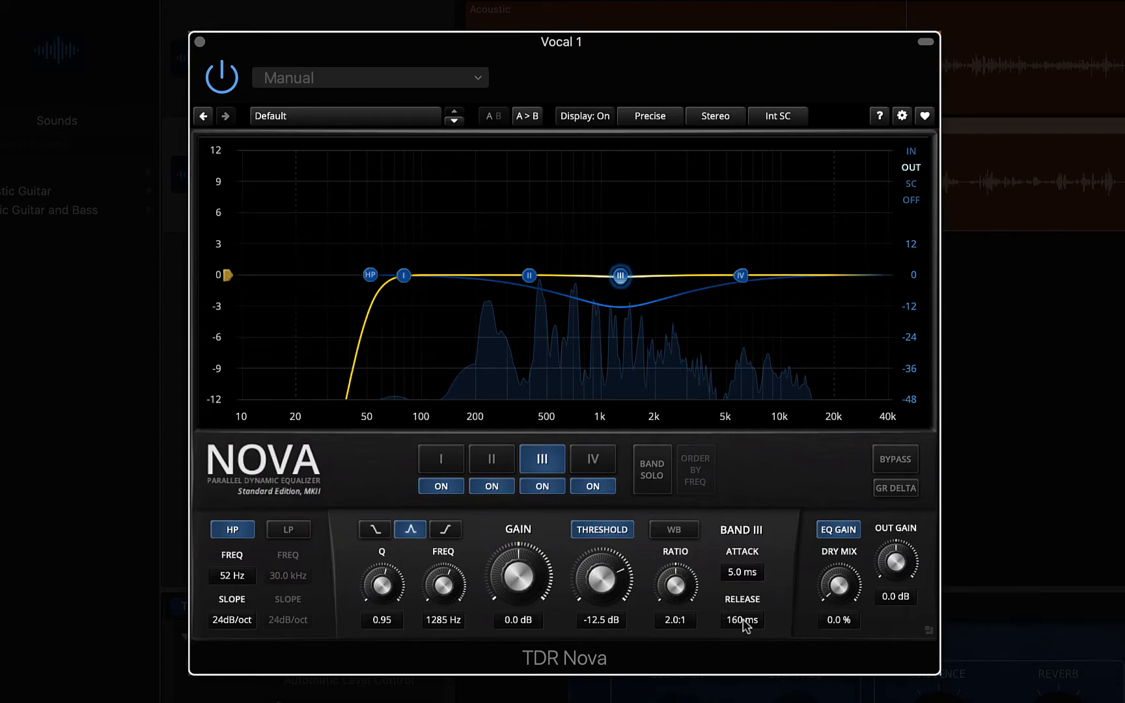
drag(738, 620, 738, 656)
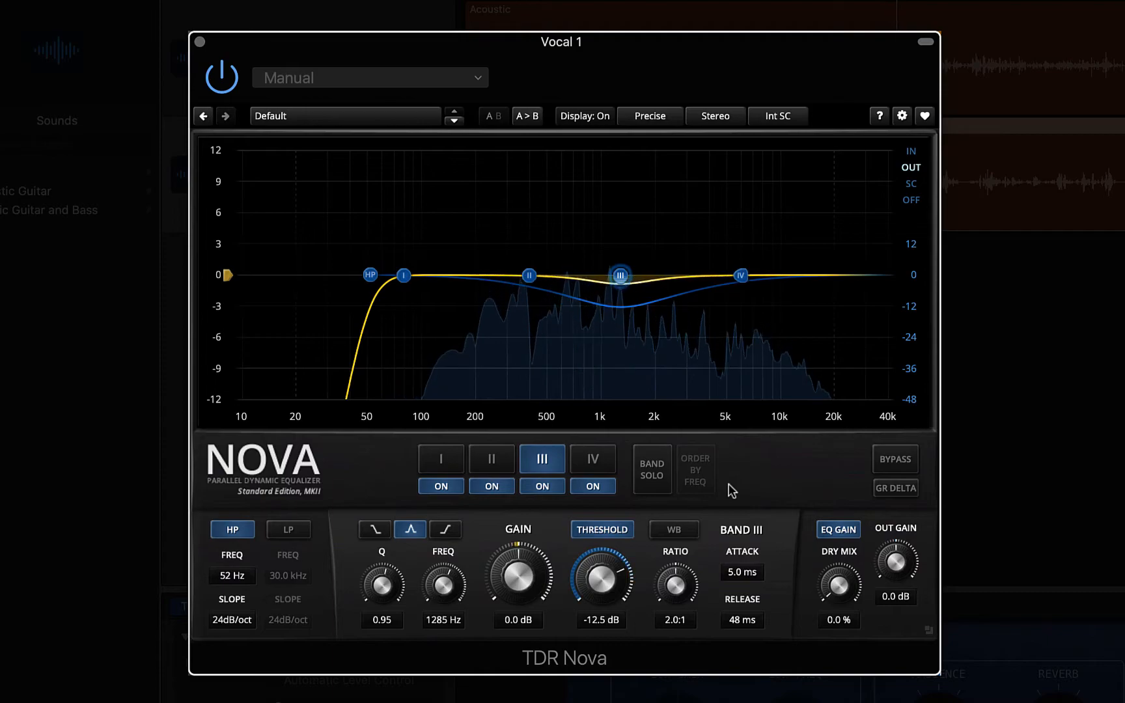
click(737, 617)
drag(737, 617, 737, 630)
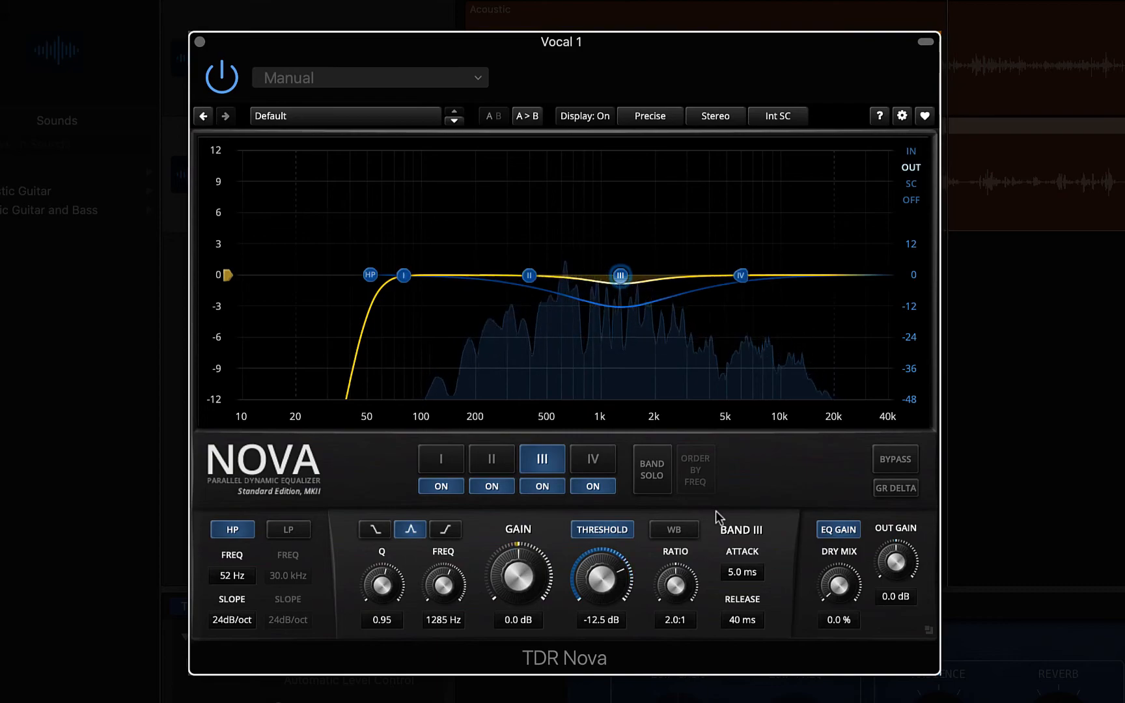
click(733, 623)
drag(733, 624, 733, 634)
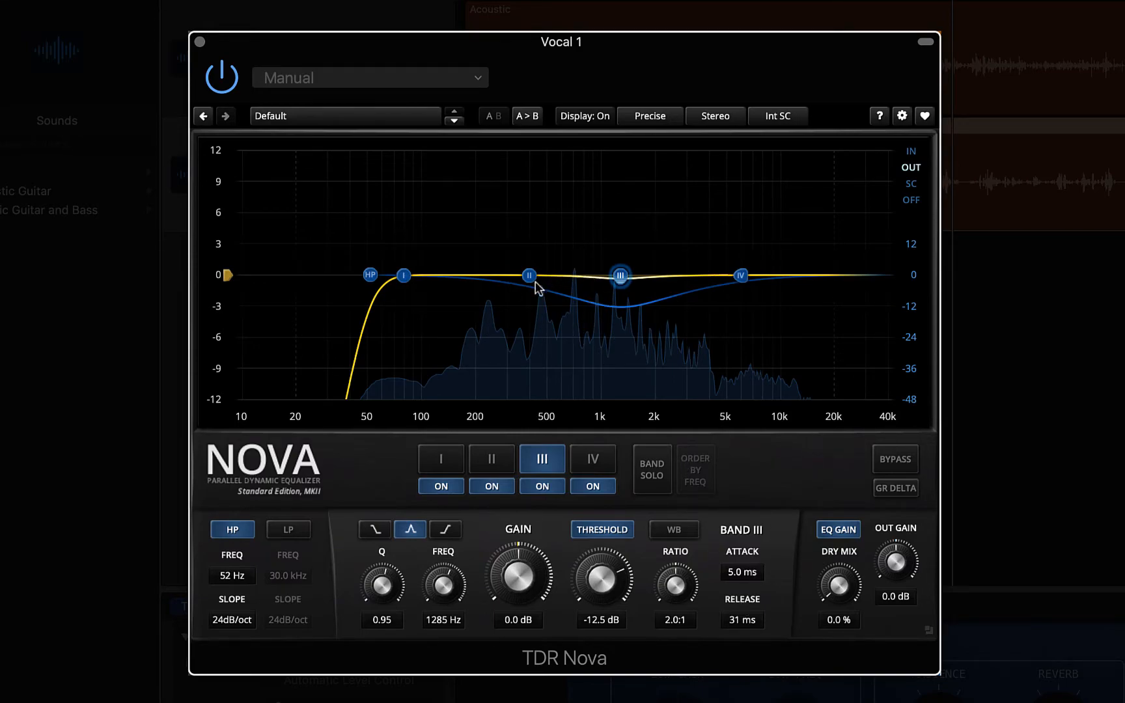
- Try a band II boost of about 3.8 dB at 307 Hz with its Q narrowed to about 2.31
drag(530, 281, 499, 284)
scroll(498, 285, up, 2)
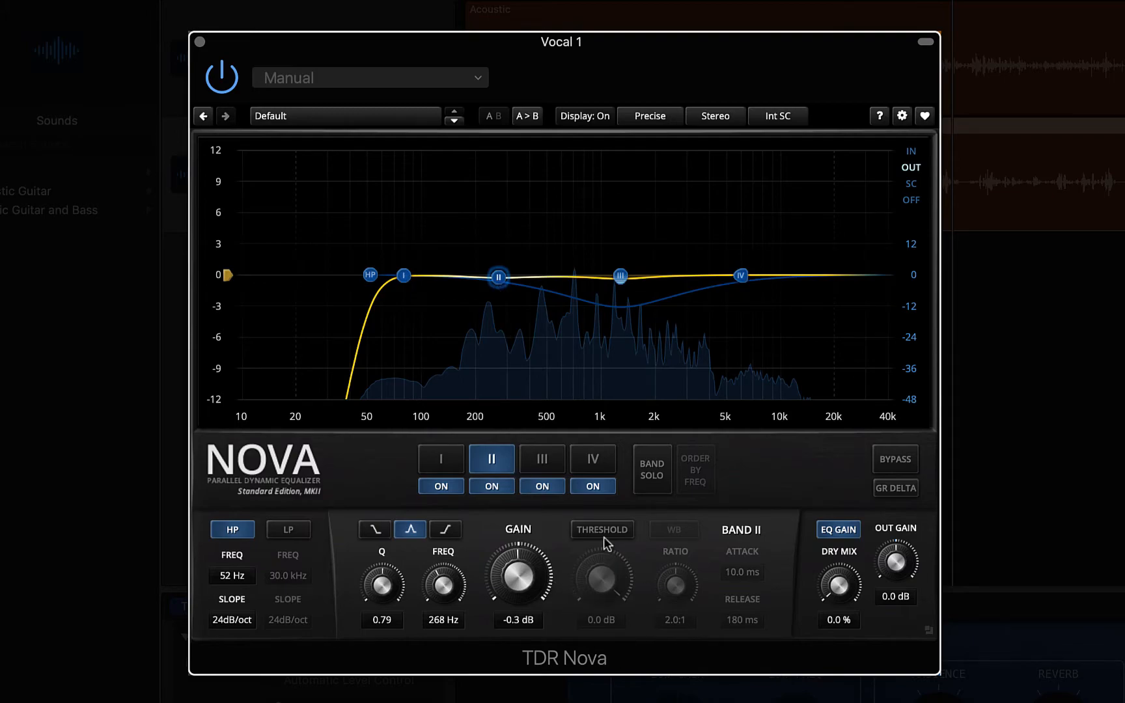
drag(500, 282, 510, 239)
scroll(509, 237, up, 1)
scroll(509, 237, up, 10)
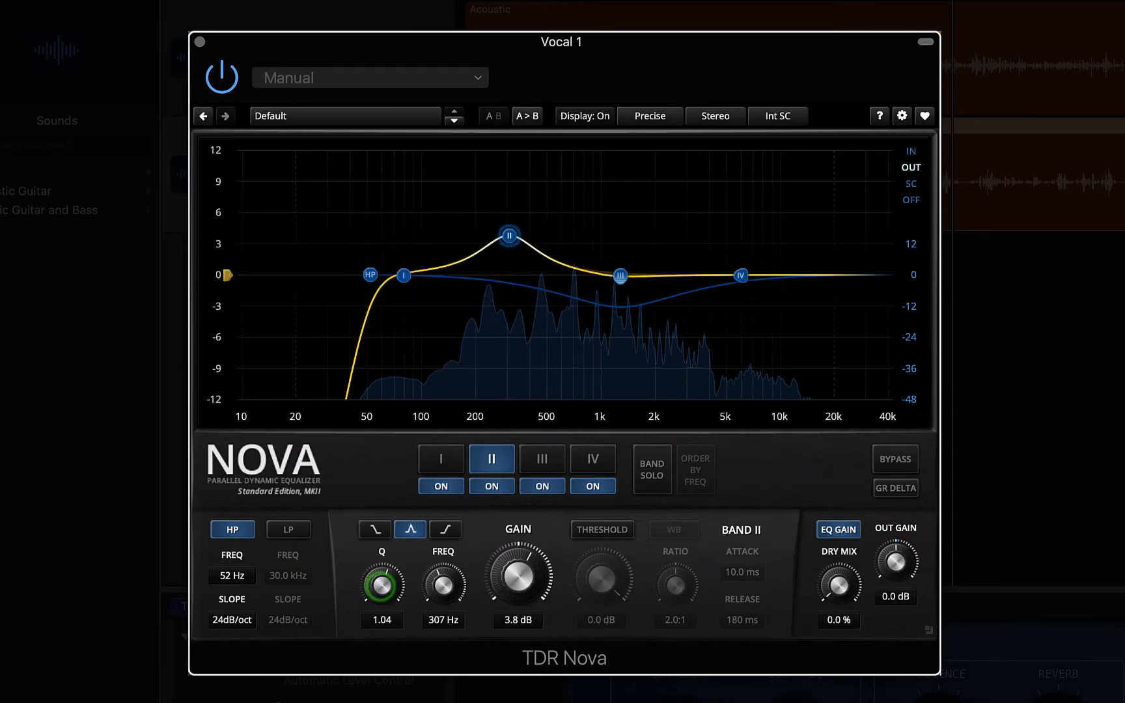
- Cut band II by about 2.1 dB at 250 Hz with a Q of about 1.80
drag(510, 235, 496, 294)
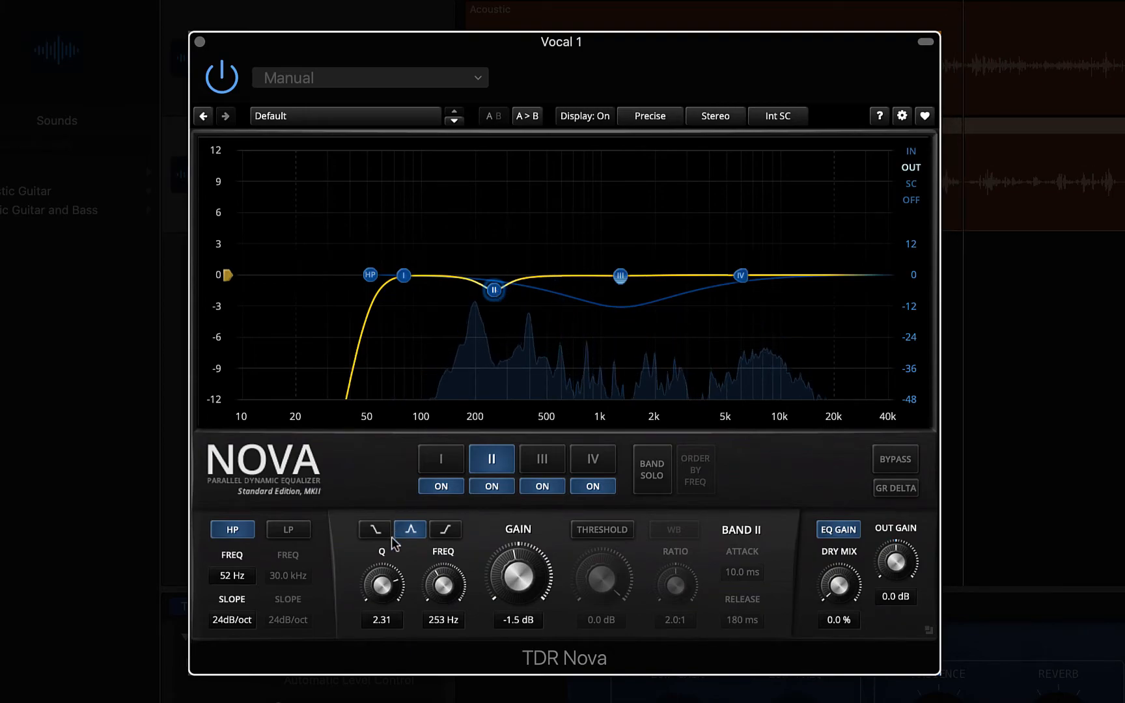
drag(386, 576, 384, 605)
drag(493, 292, 491, 301)
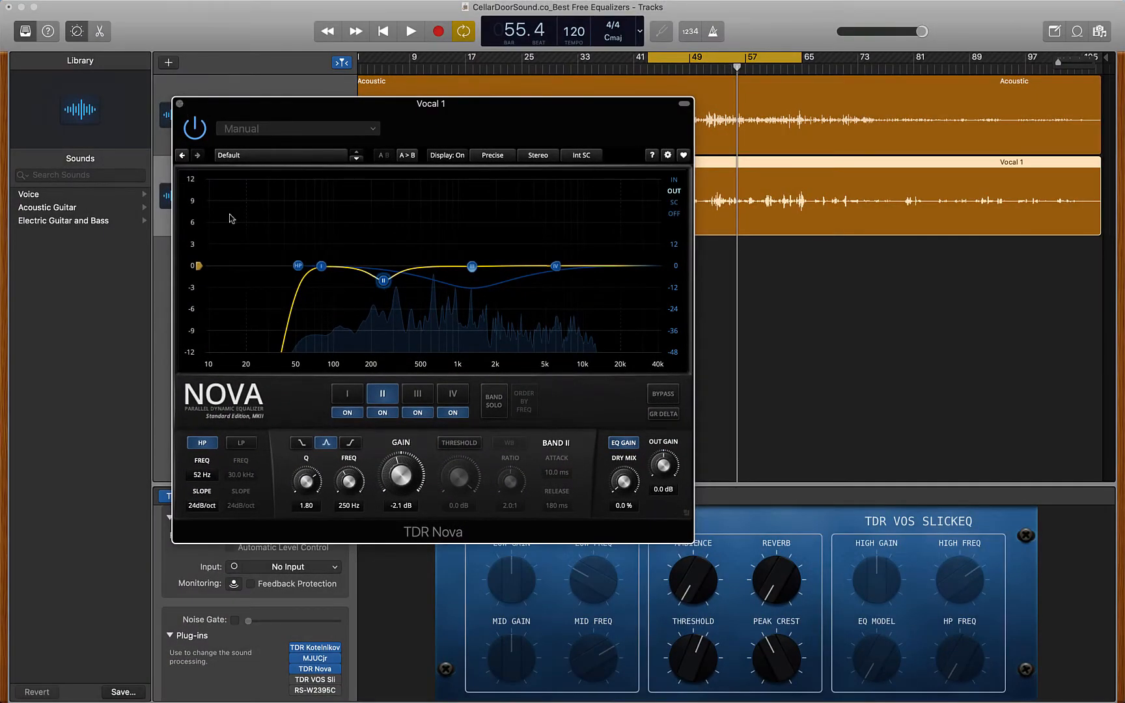
- Close the TDR Nova window, then open TDR VOS SlickEQ on the Vocal 1 track and enable it
click(180, 103)
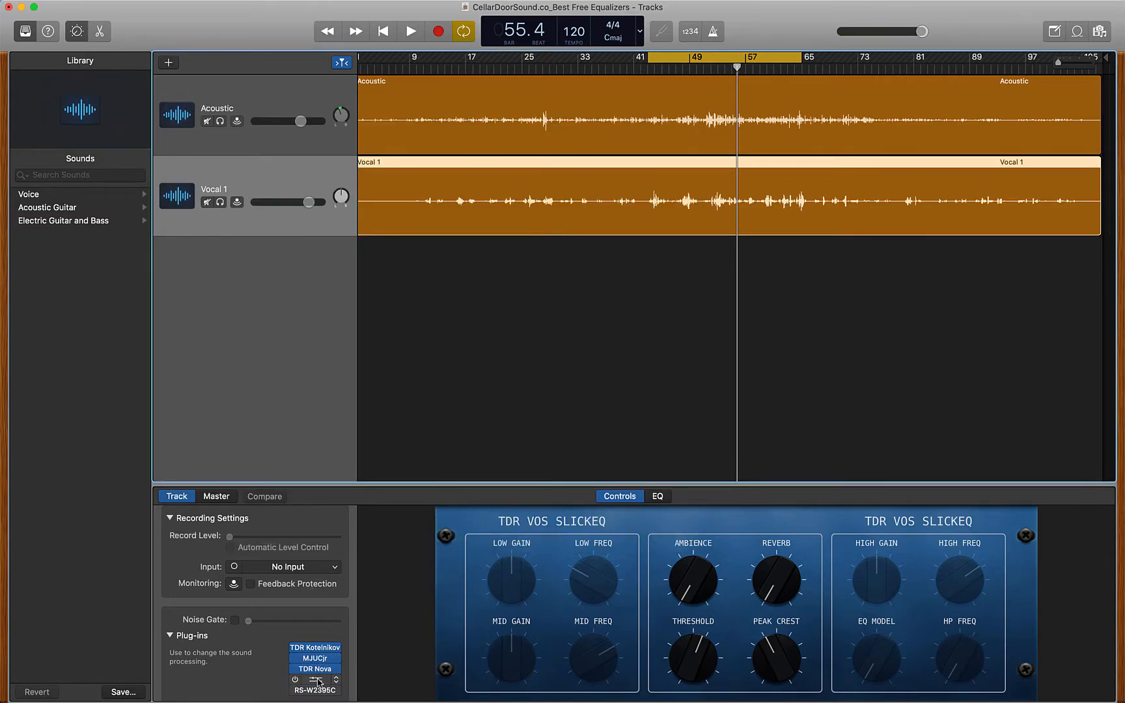
click(316, 680)
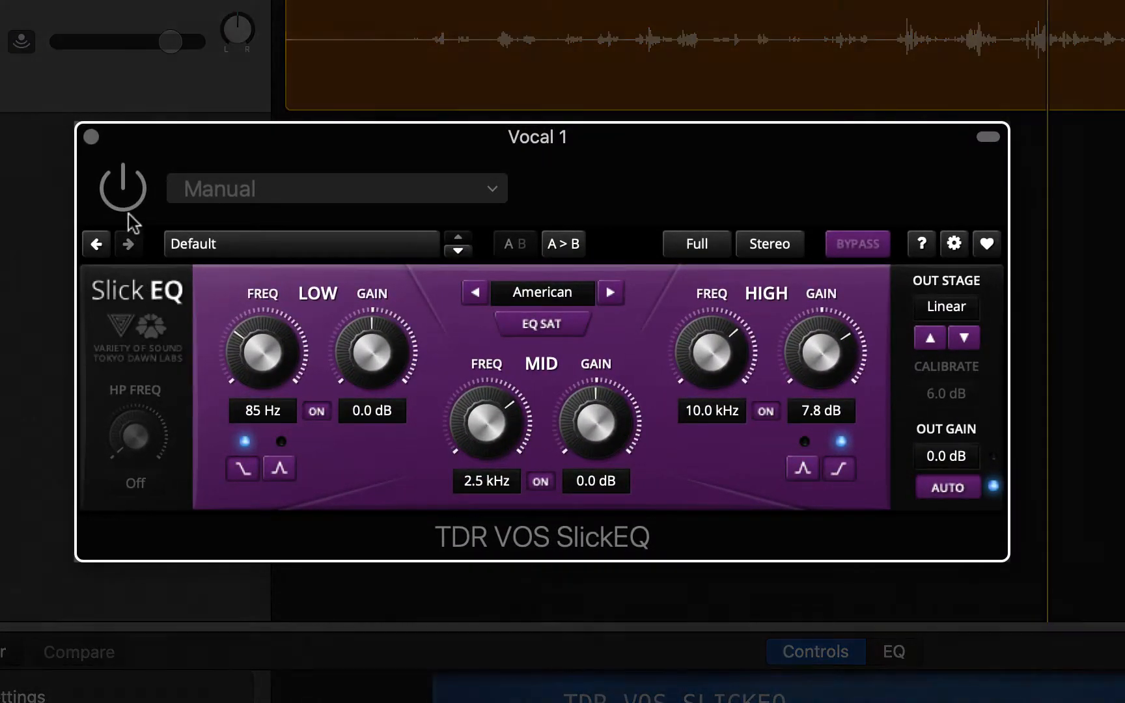
click(127, 209)
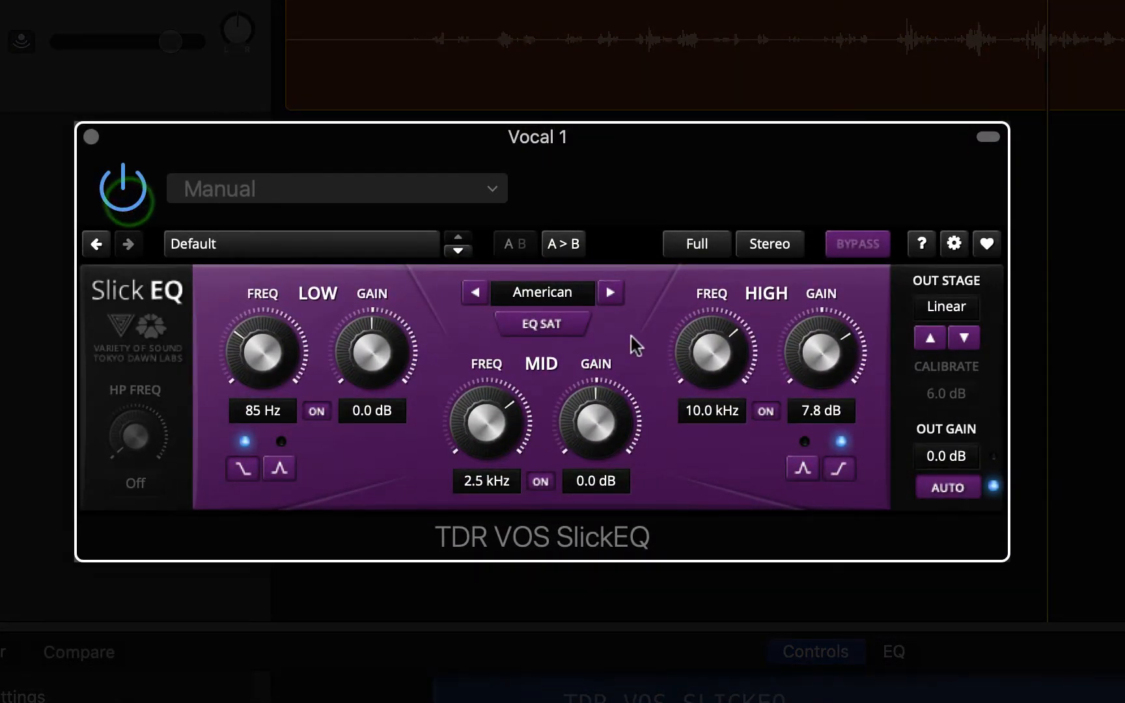
- Cycle through SlickEQ's British, German and Soviet models and return to the American model
click(610, 293)
click(610, 293)
click(610, 293)
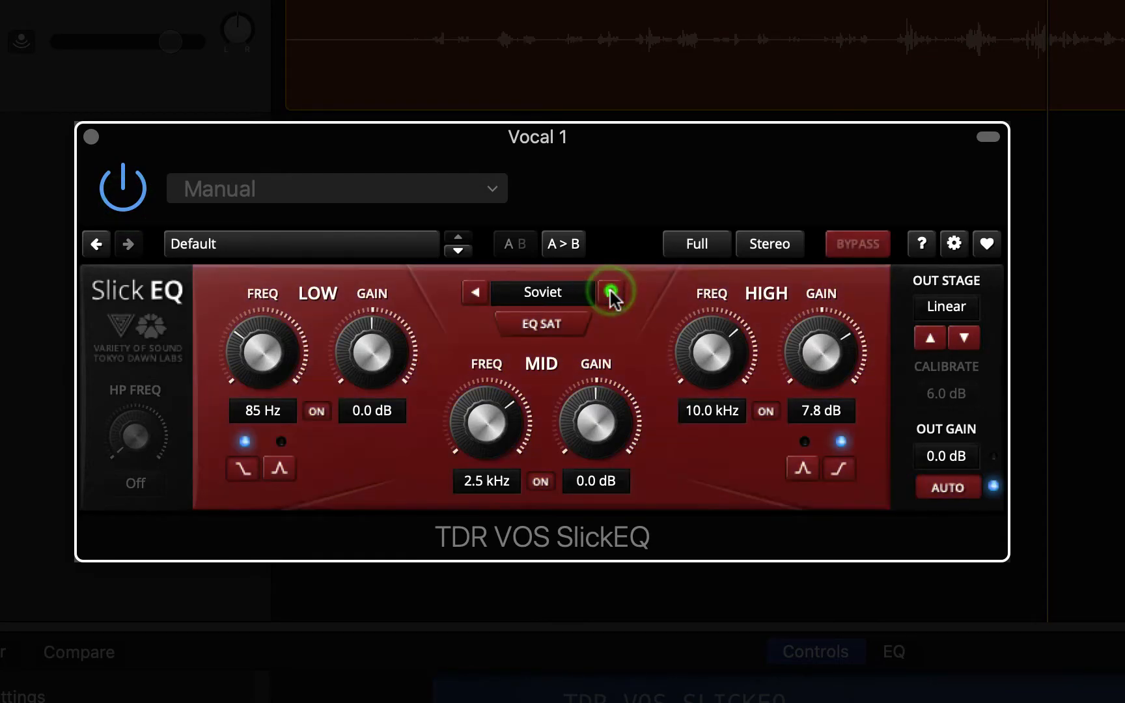
click(610, 293)
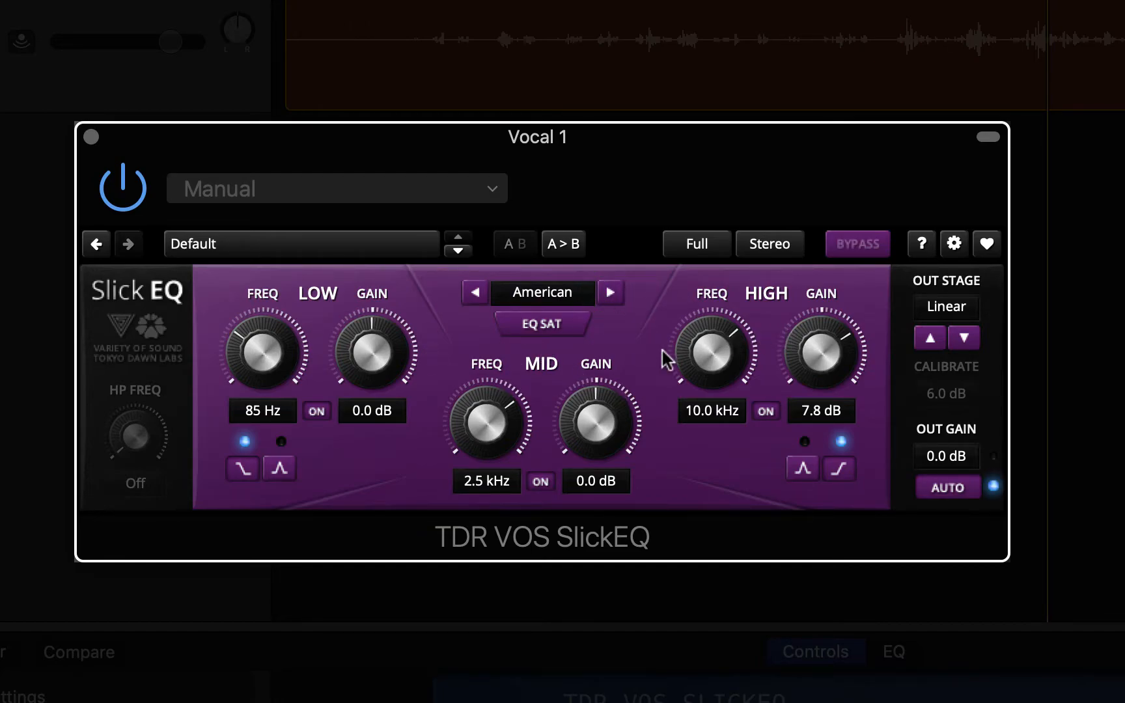
- Boost the 10 kHz high band to about 11.2 dB and audition the different EQ models on the vocal
drag(821, 351, 823, 319)
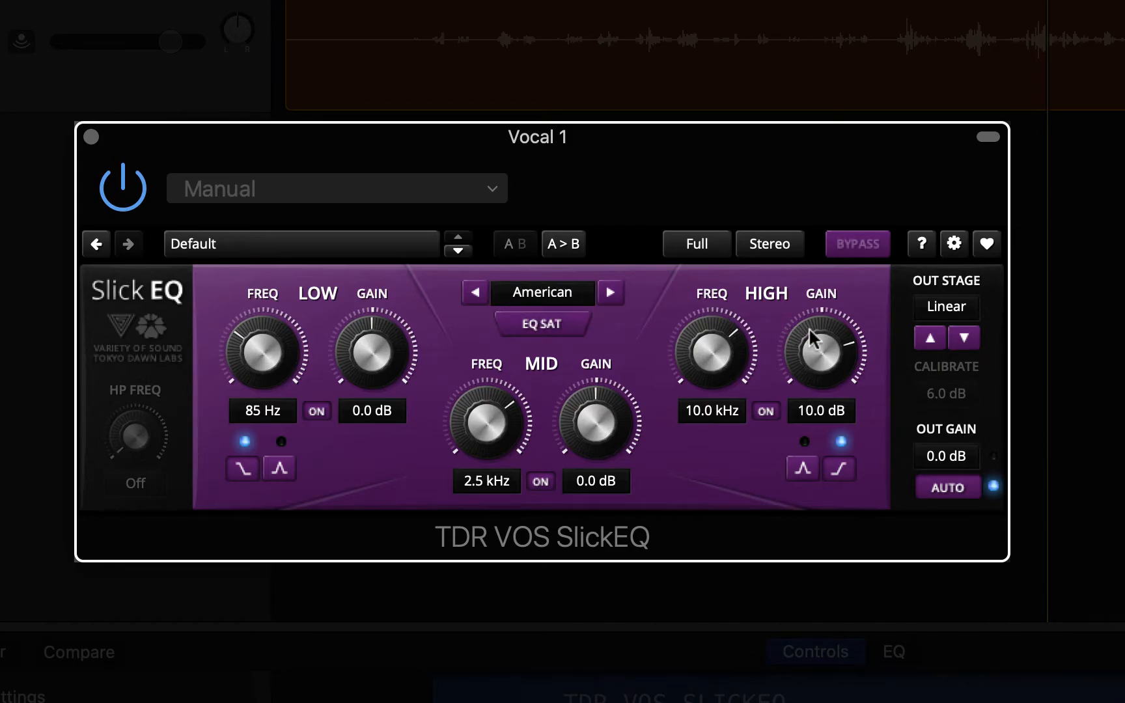
drag(808, 328, 809, 316)
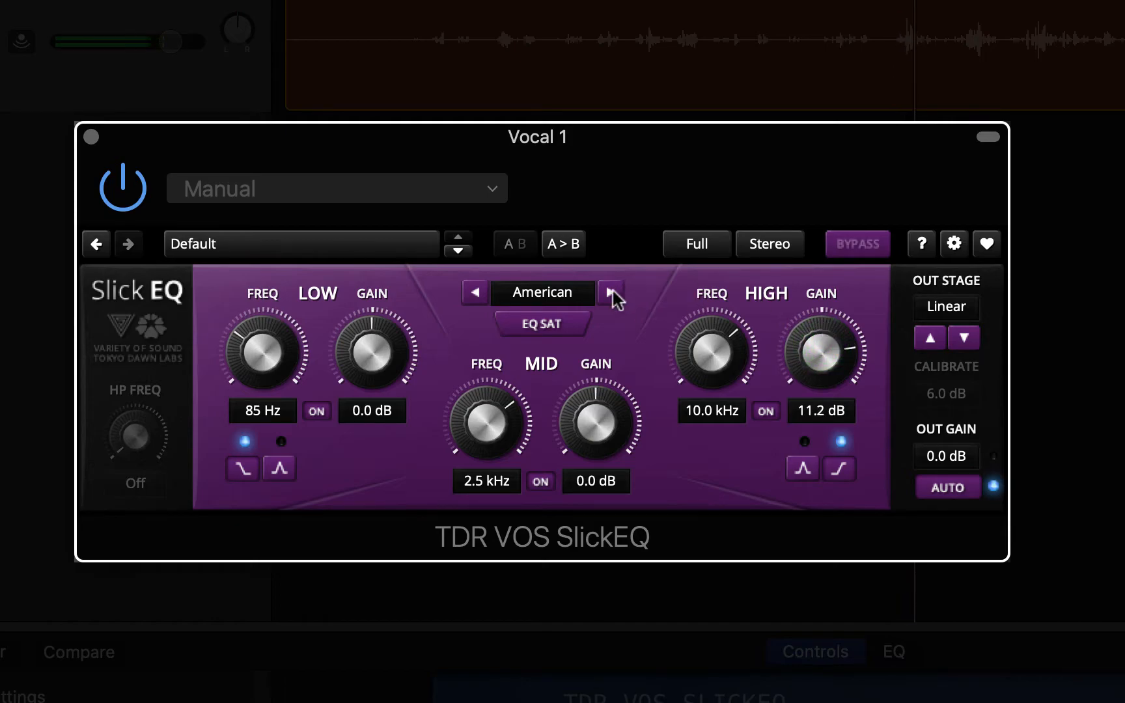
click(610, 293)
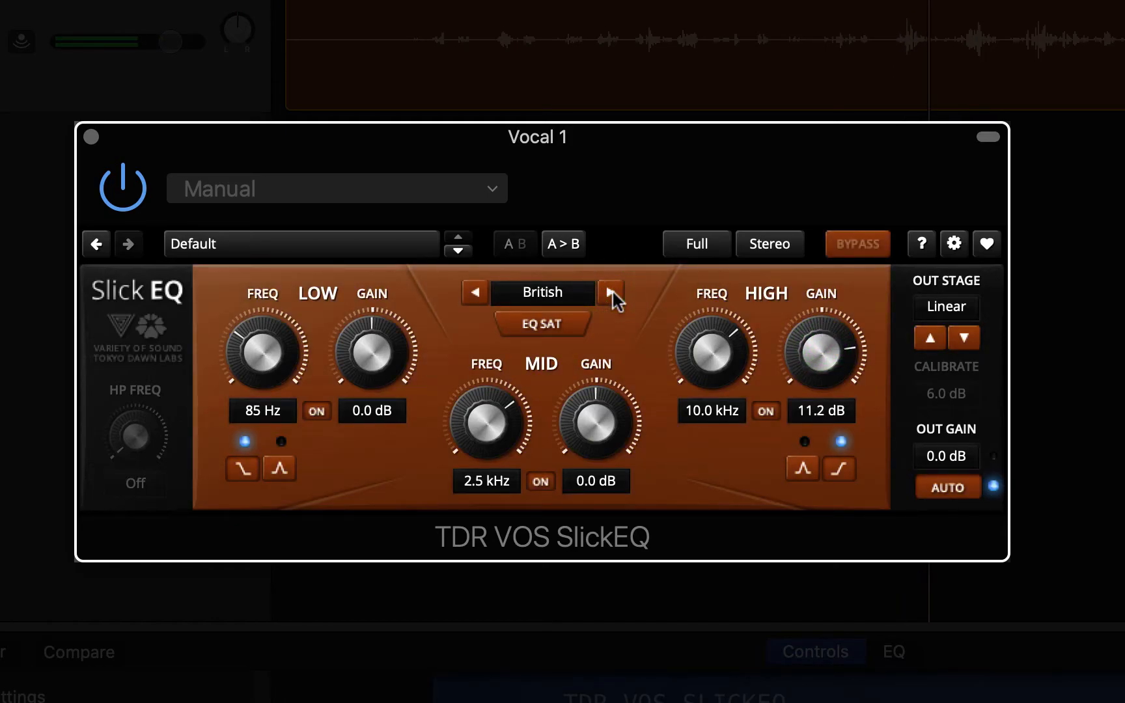
click(611, 292)
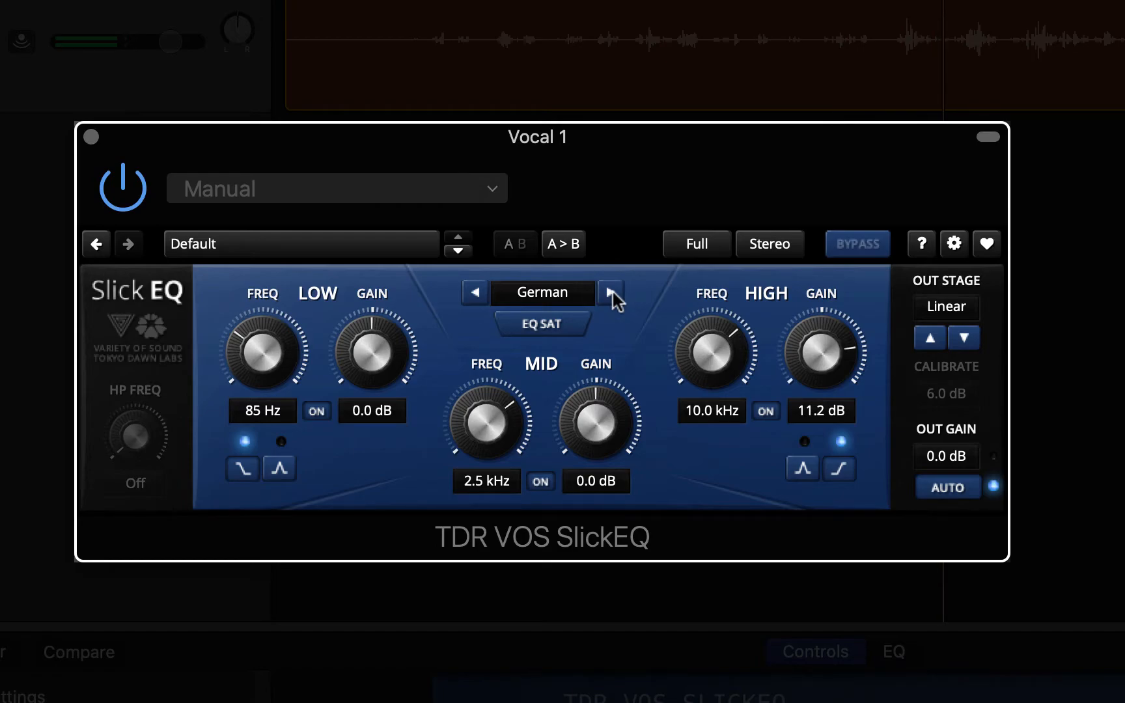
click(610, 292)
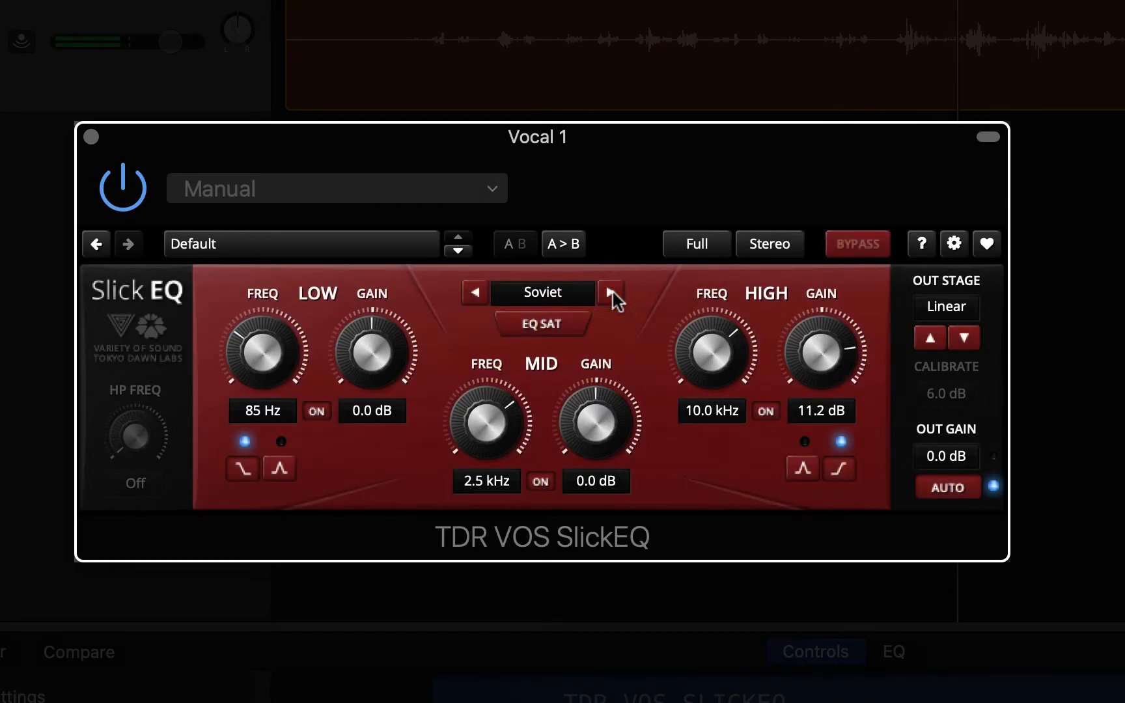
click(611, 292)
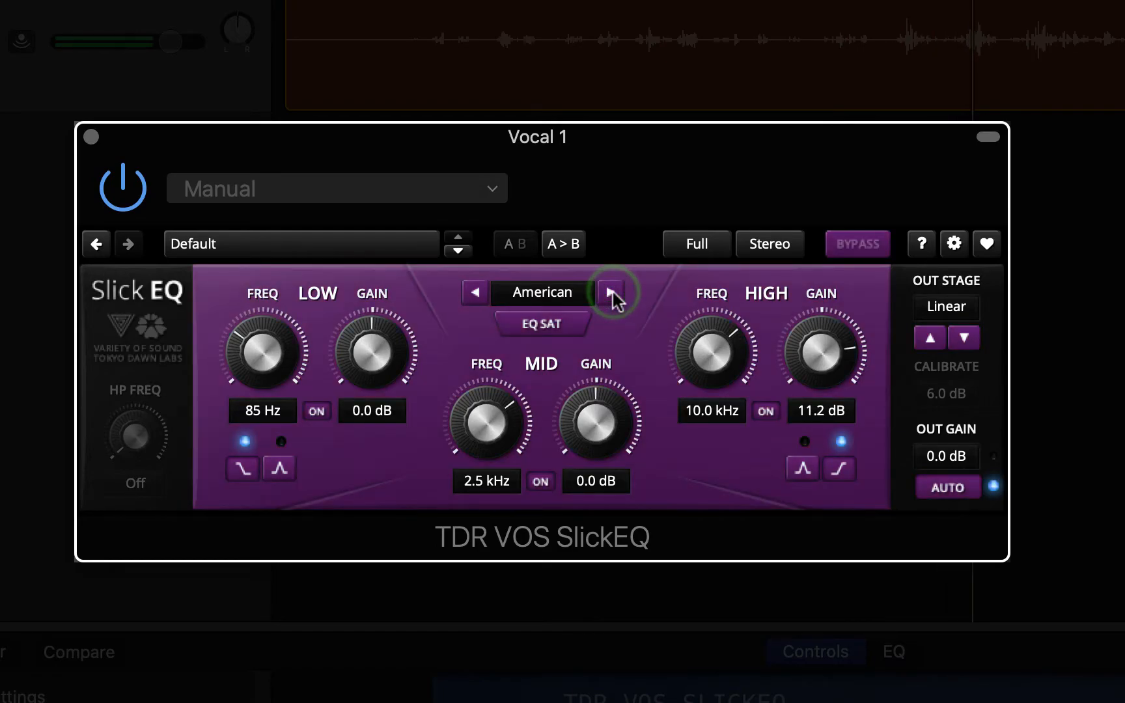
click(611, 292)
click(610, 292)
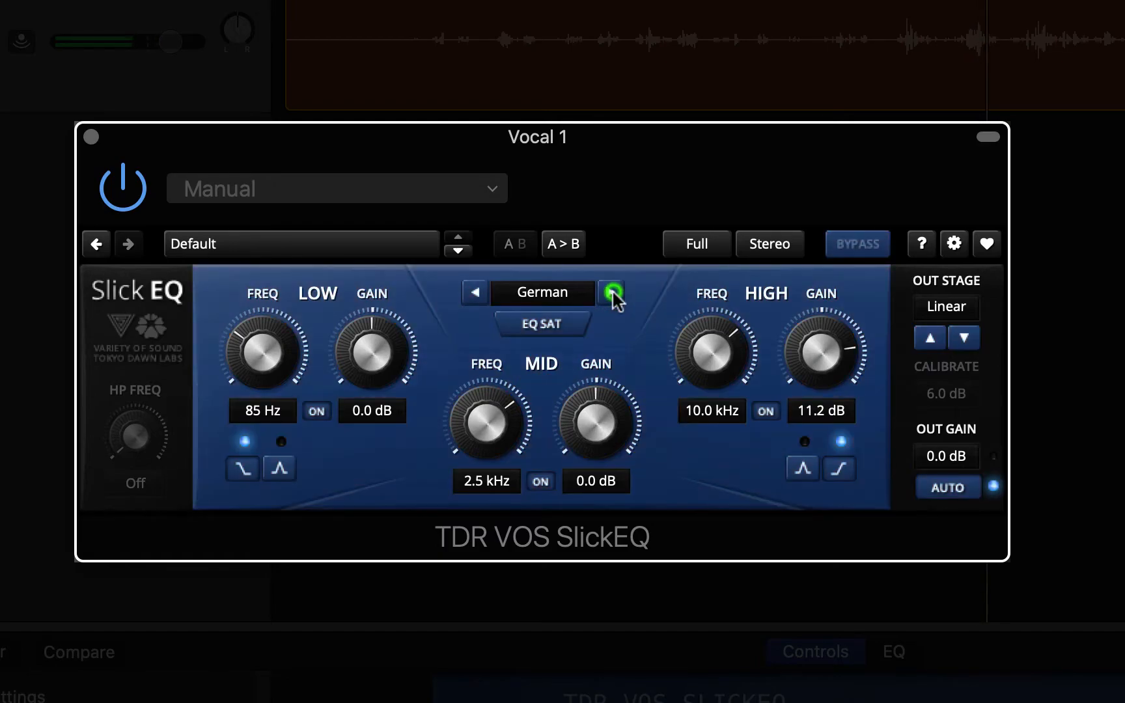
- Choose the British EQ model and set the high band's gain to about 6.6 dB
click(479, 293)
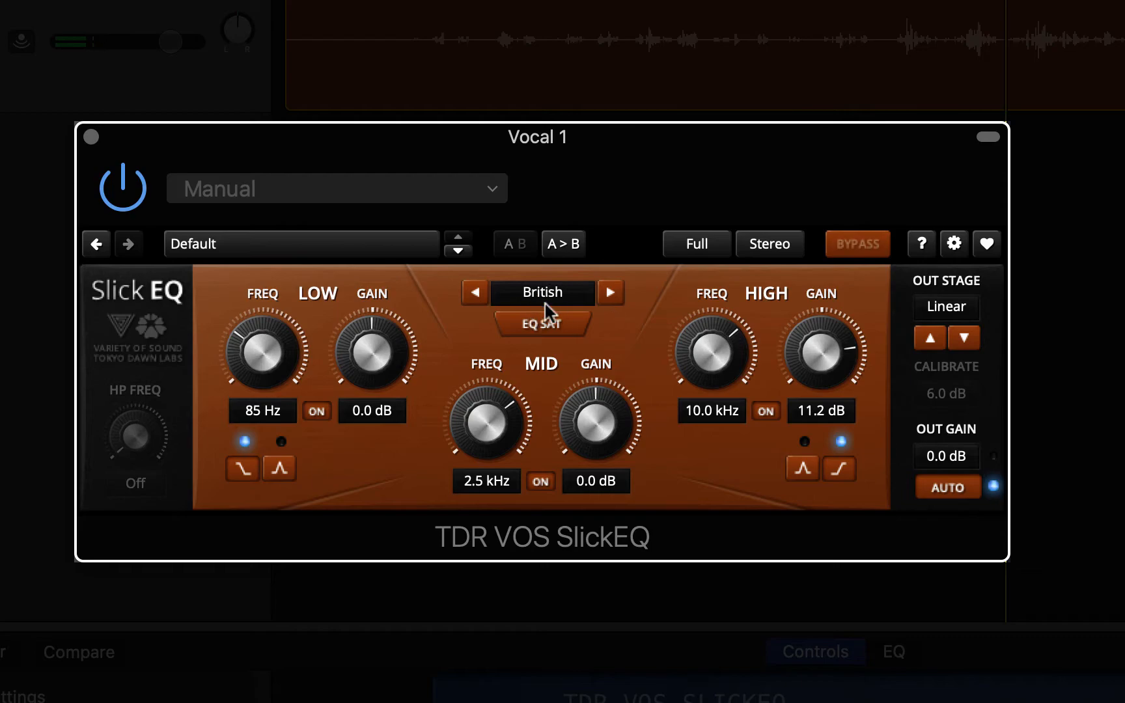
click(610, 292)
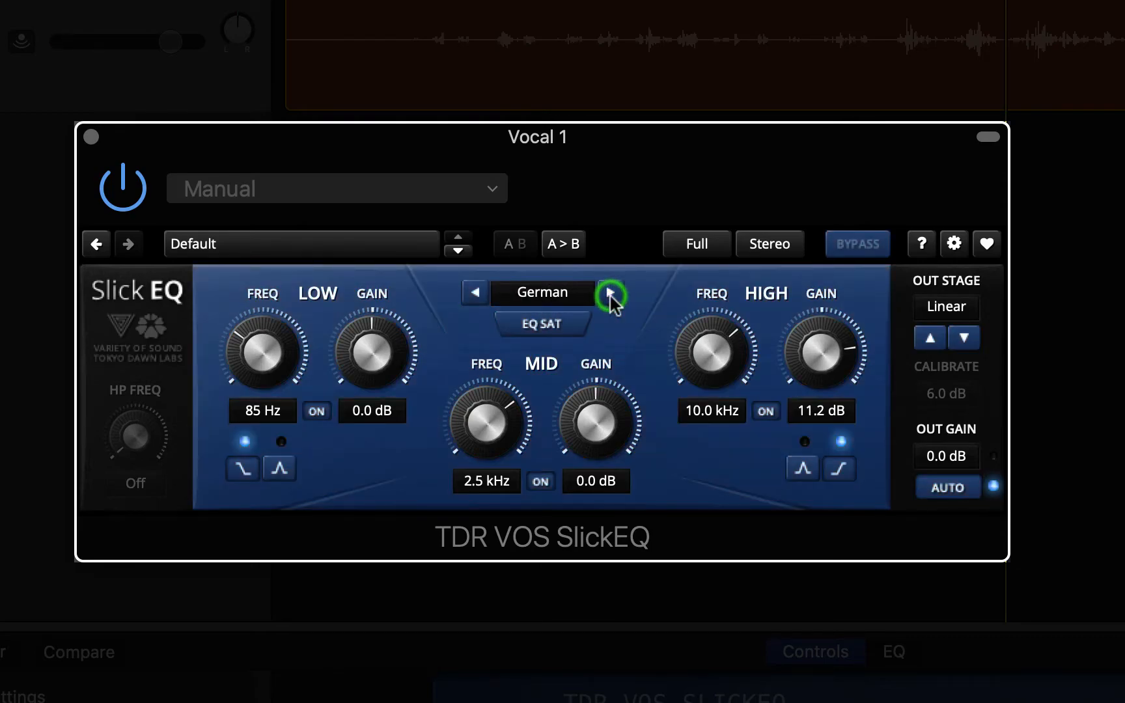
click(479, 293)
drag(826, 334, 827, 363)
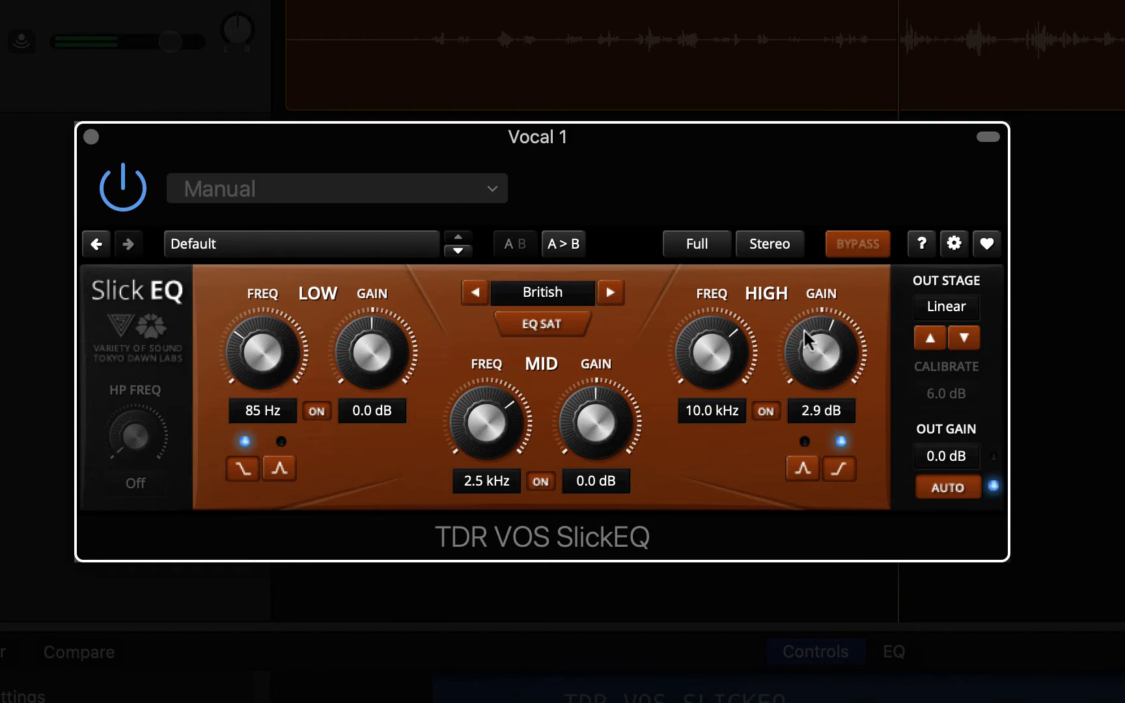
drag(806, 331, 812, 319)
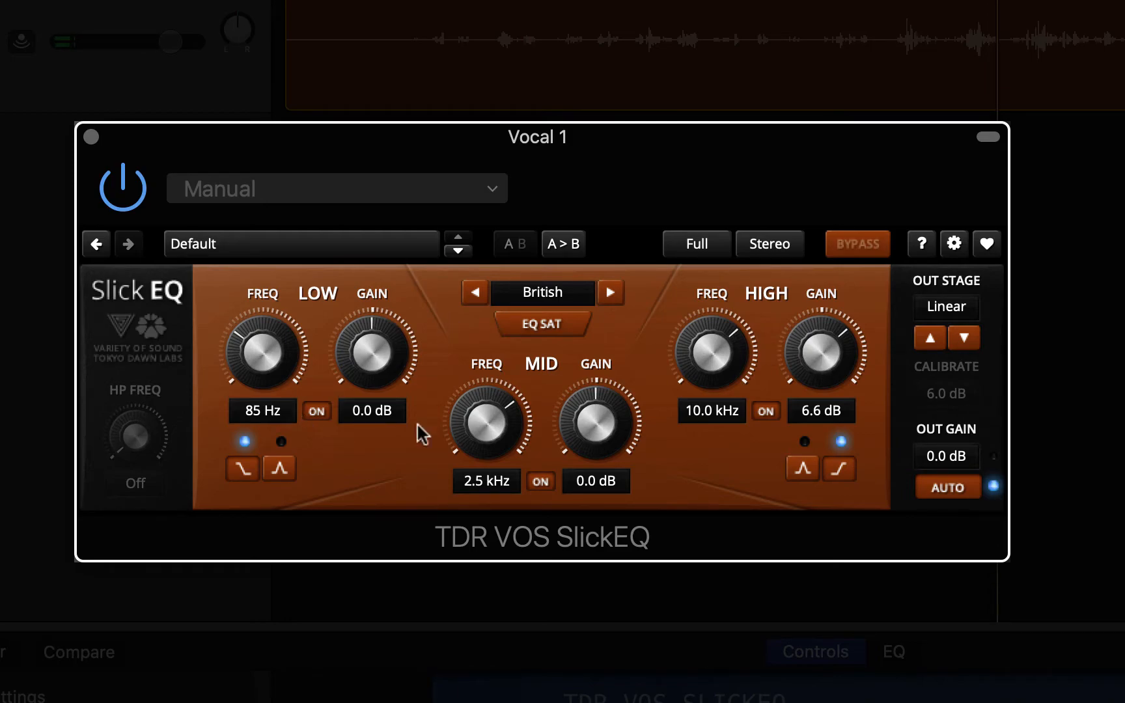
- Switch the low band to a bell shape and boost it by about 6.3 dB at 112 Hz
click(281, 470)
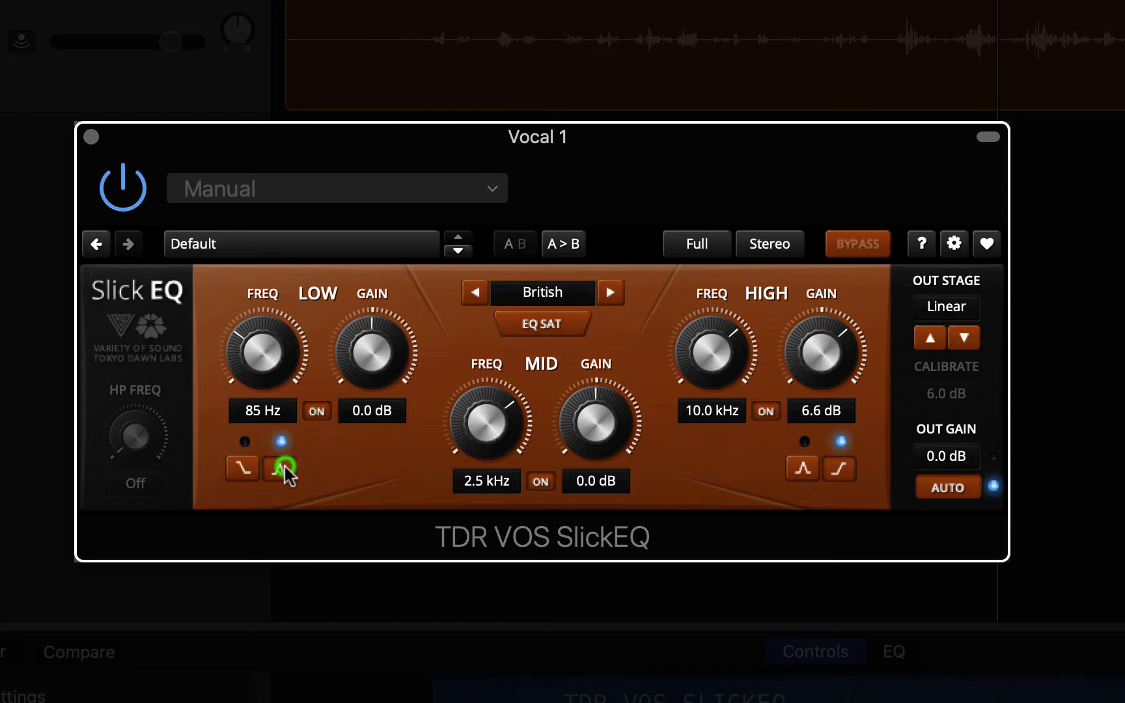
drag(264, 355, 264, 337)
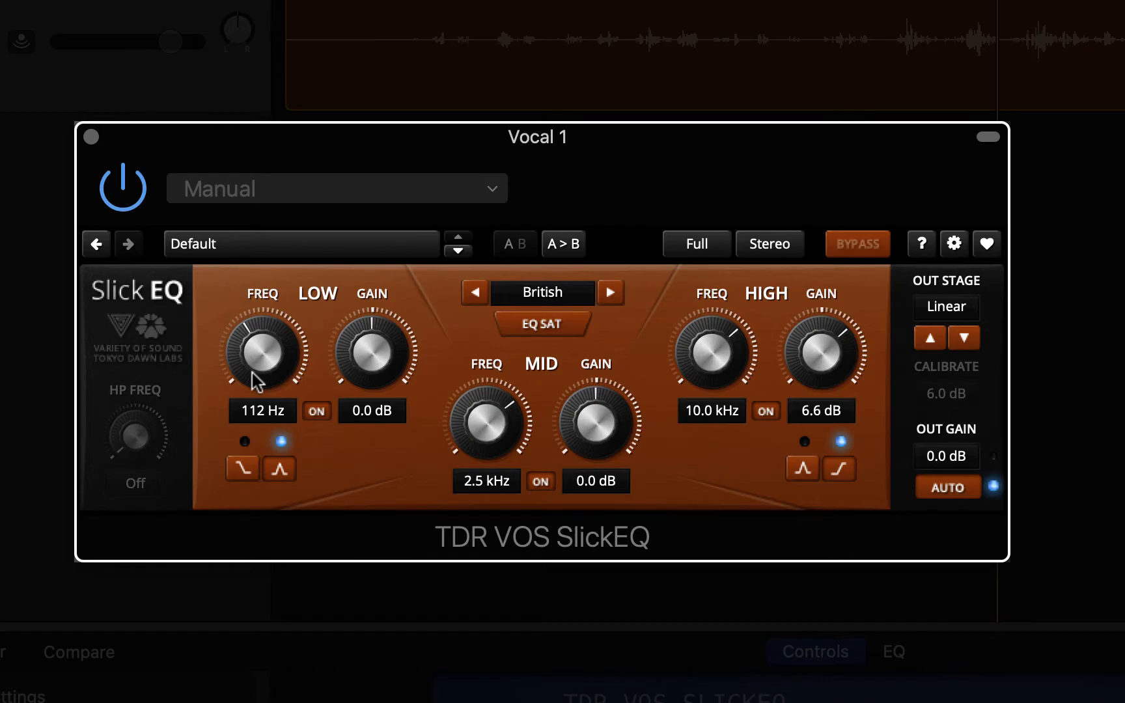
drag(372, 353, 366, 313)
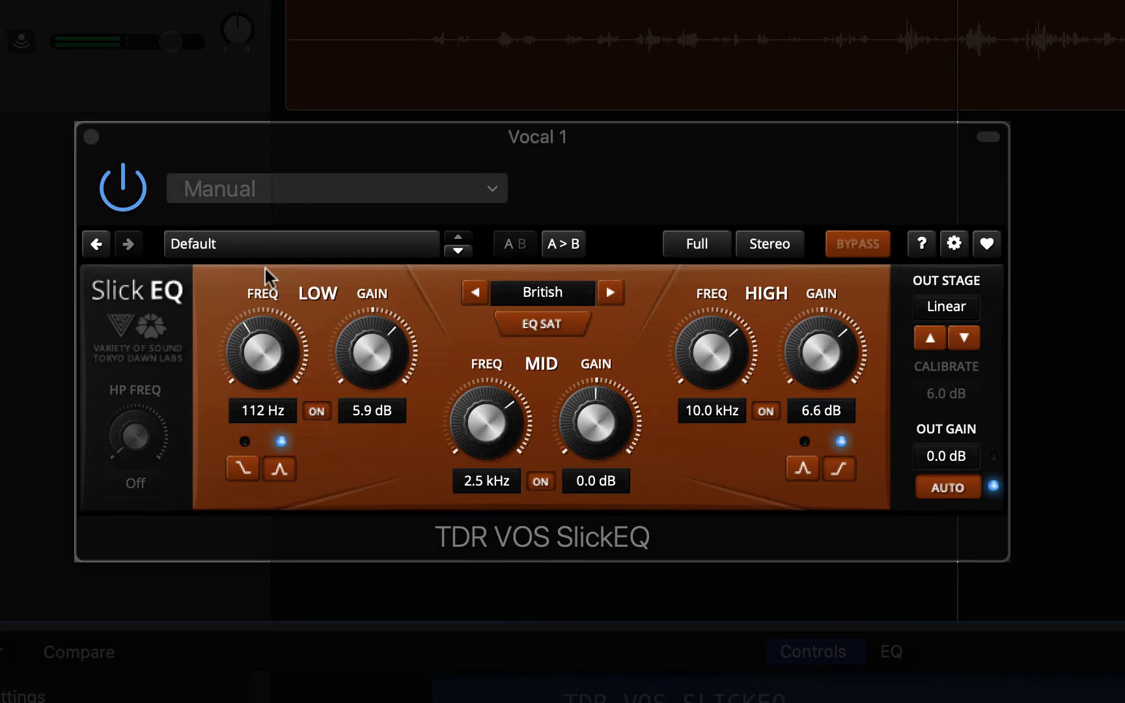
drag(371, 347, 371, 336)
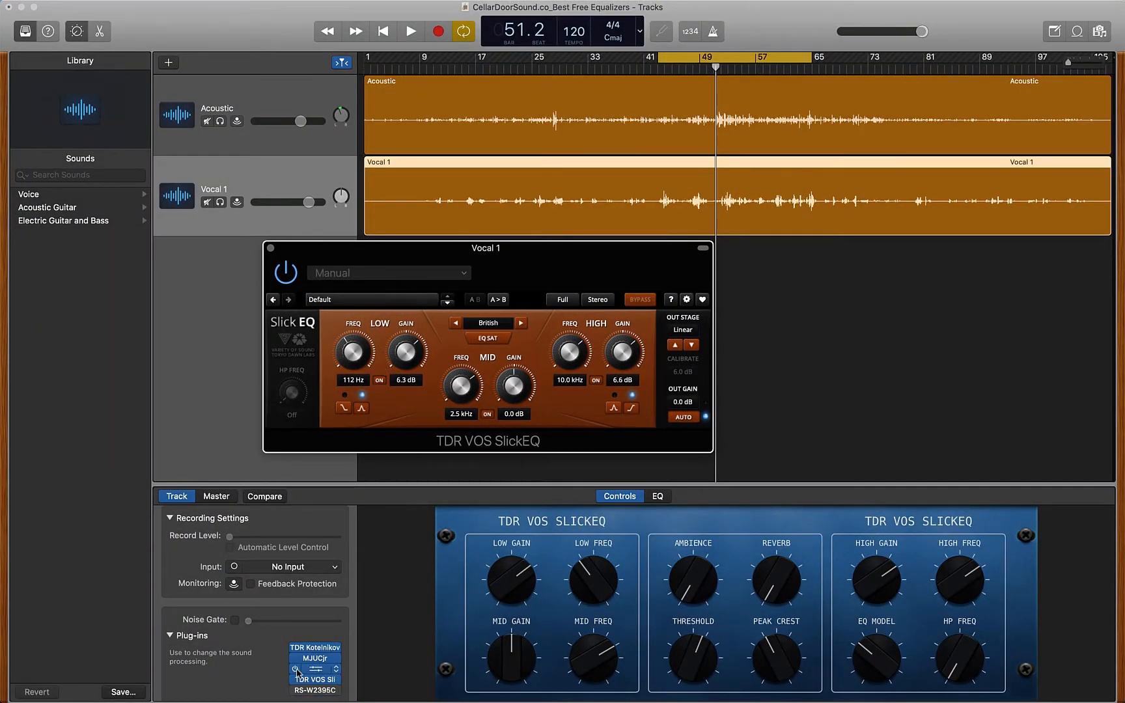
- Compare the vocal's playback with TDR Nova and SlickEQ bypassed and with both enabled again
click(296, 669)
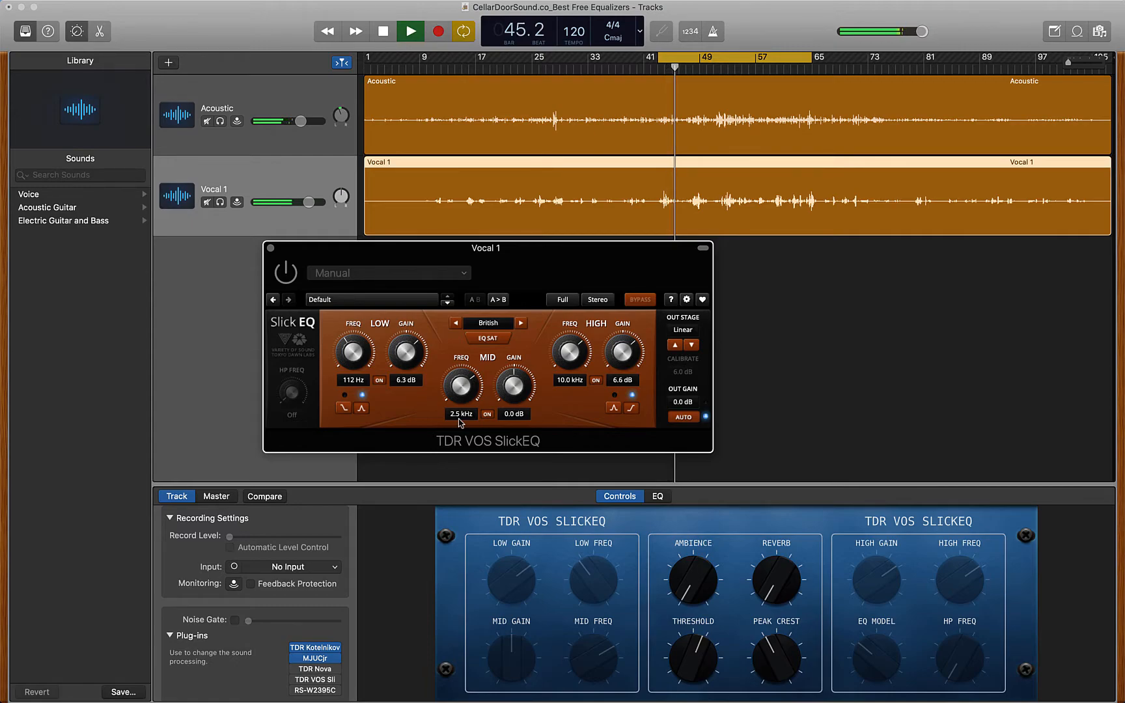
key(space)
click(294, 669)
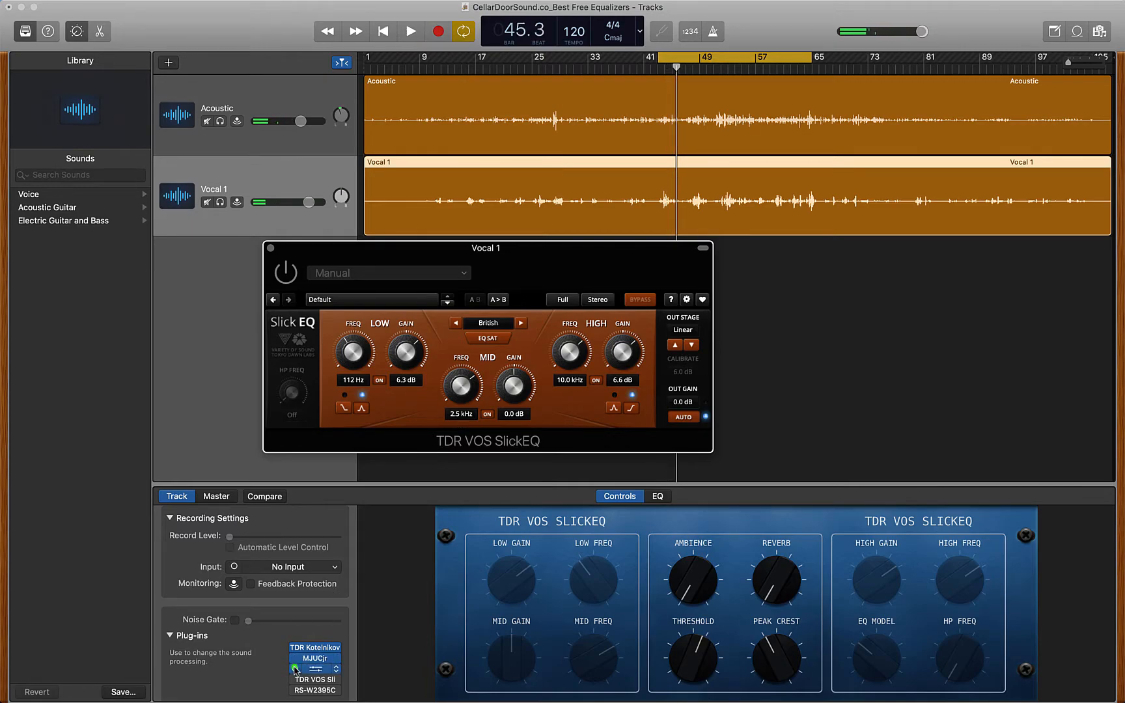
click(294, 679)
key(space)
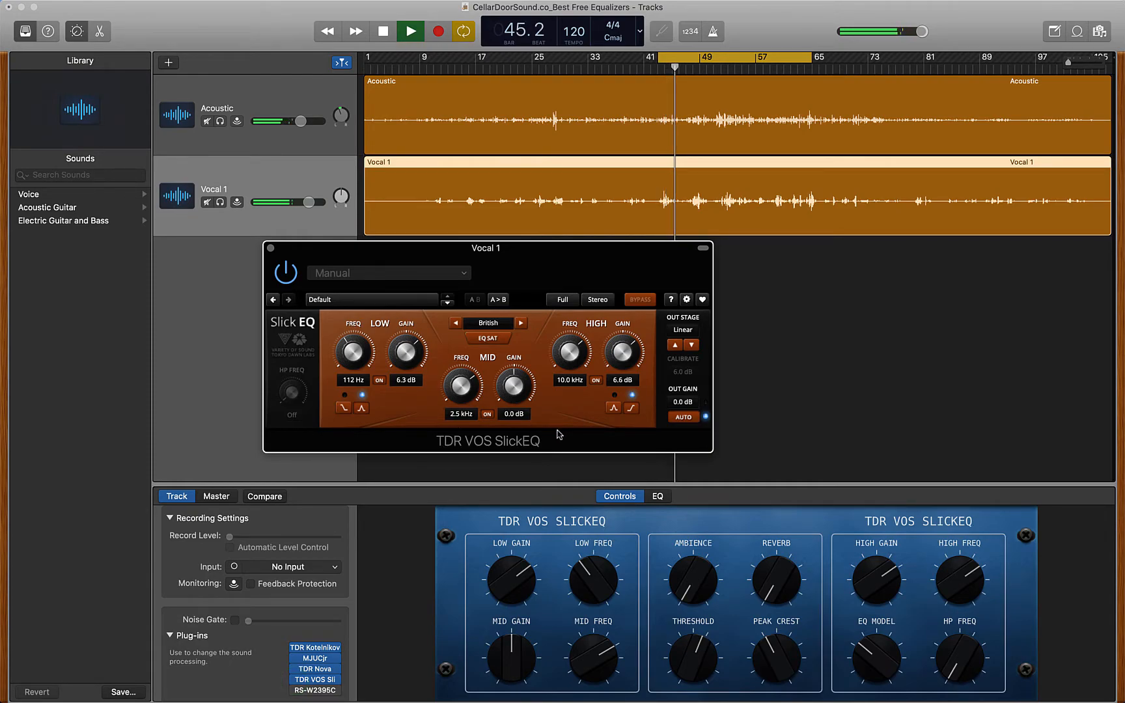
key(space)
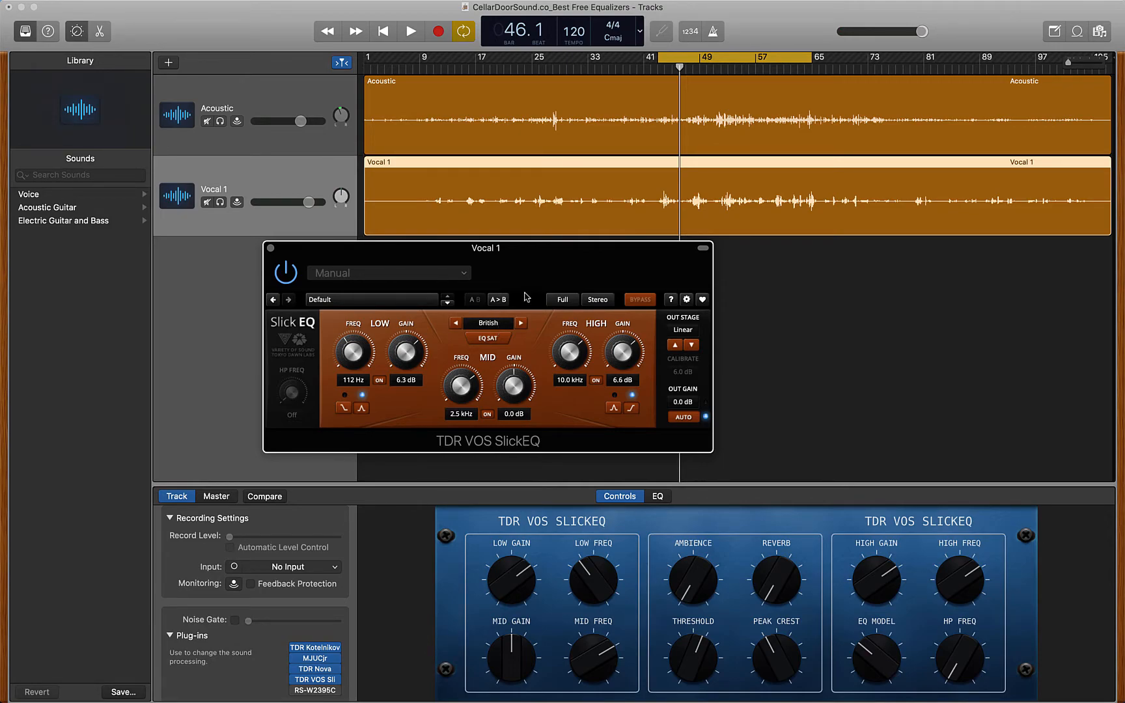
- Bypass SlickEQ, then open the RS-W2395C equalizer on the Vocal 1 track and enable it
click(287, 272)
mouse_move(314, 692)
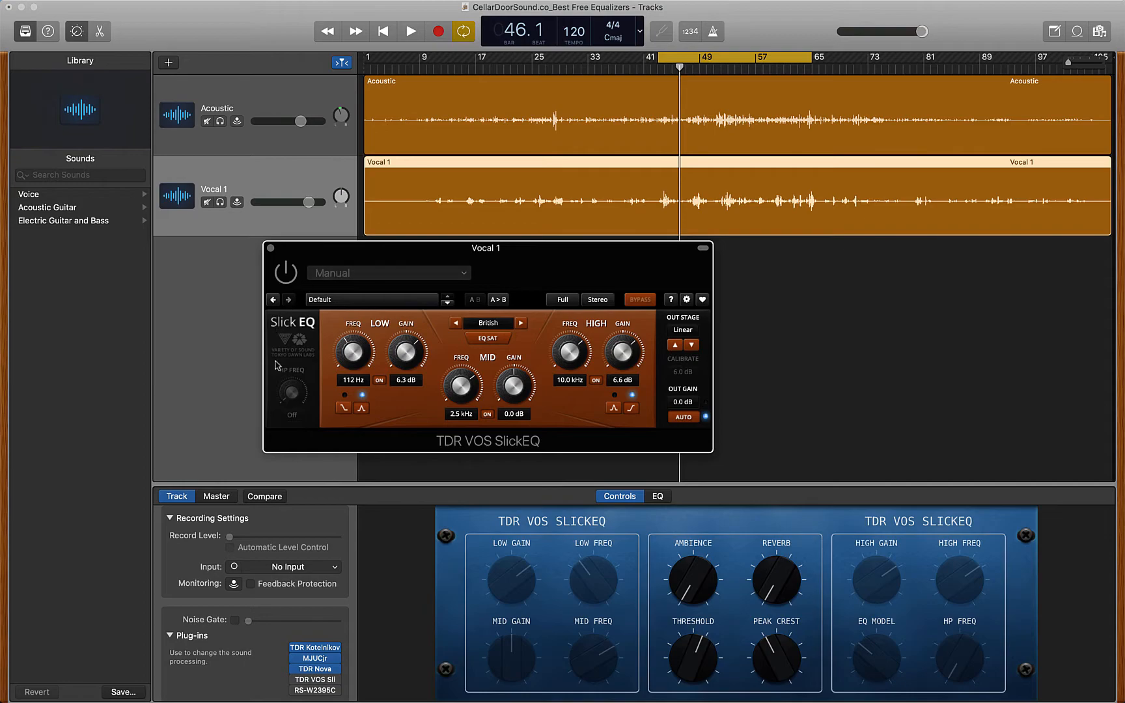
click(315, 671)
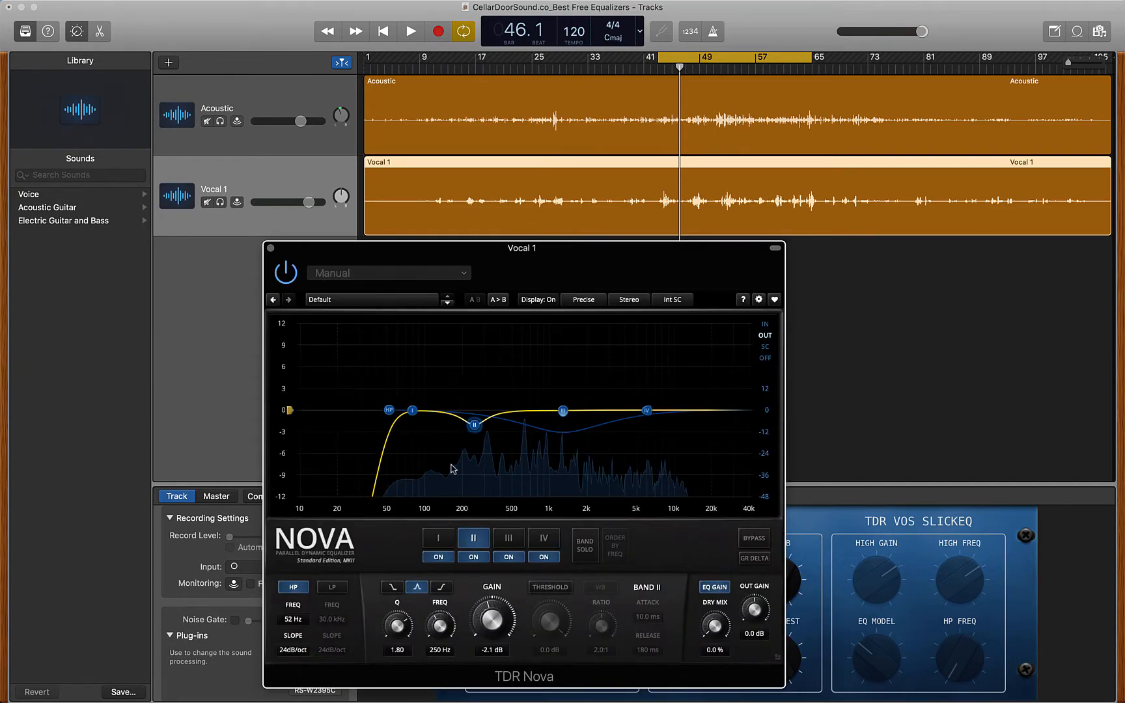
click(271, 248)
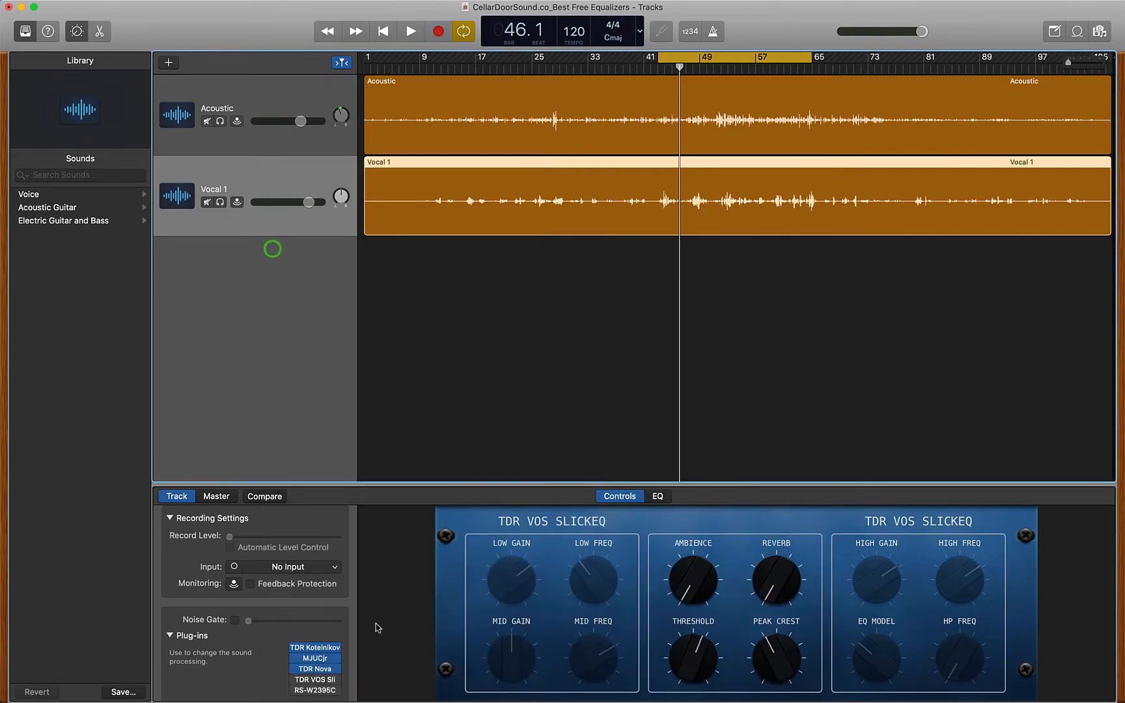
click(316, 690)
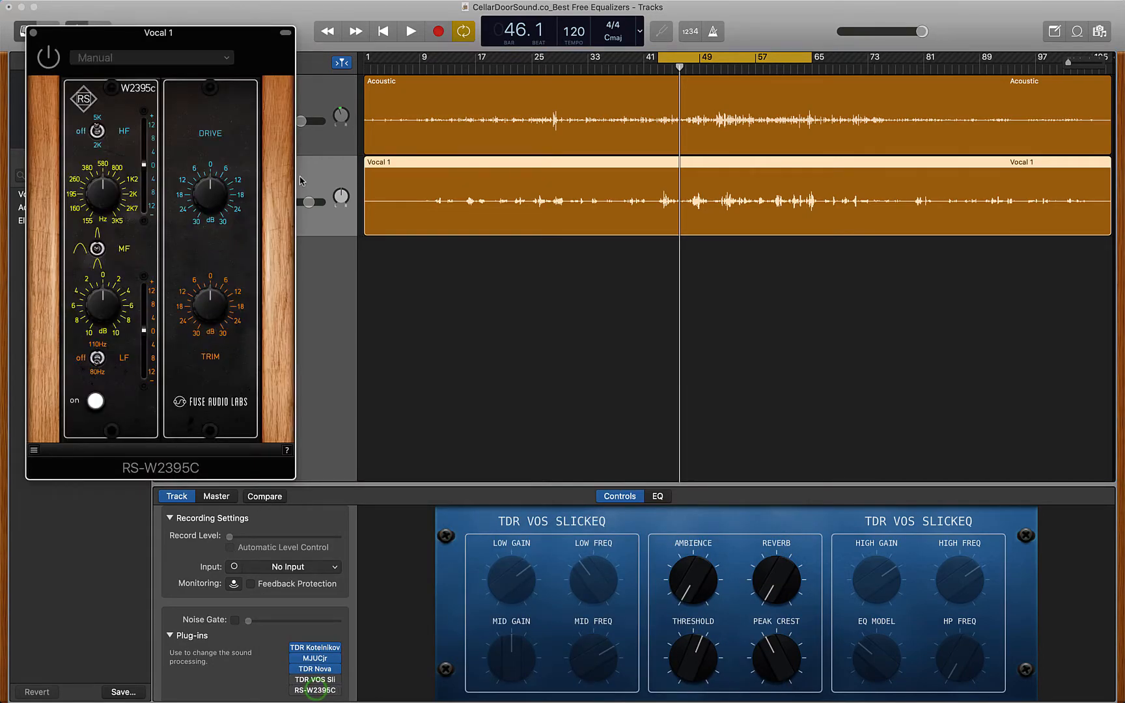
drag(203, 44, 526, 115)
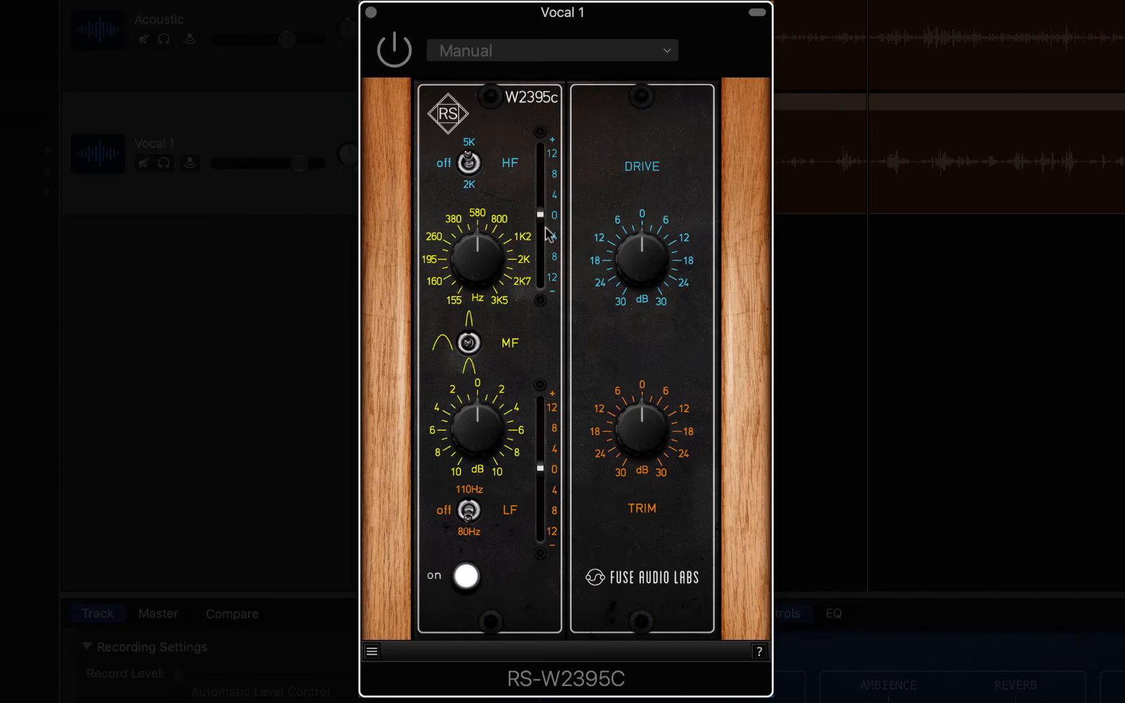
click(395, 49)
- Set the mid band's frequency to 2K and boost it by about 2 dB
mouse_move(480, 275)
drag(480, 276, 480, 218)
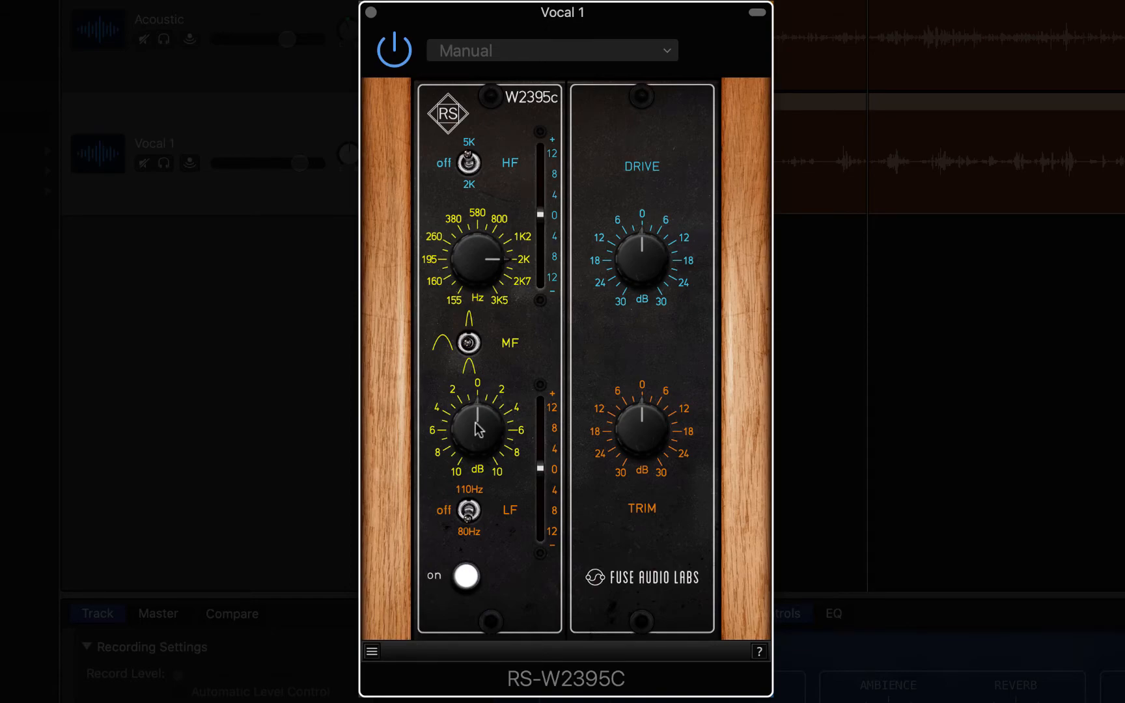
mouse_move(479, 429)
mouse_down()
mouse_move(470, 325)
mouse_move(471, 420)
mouse_up()
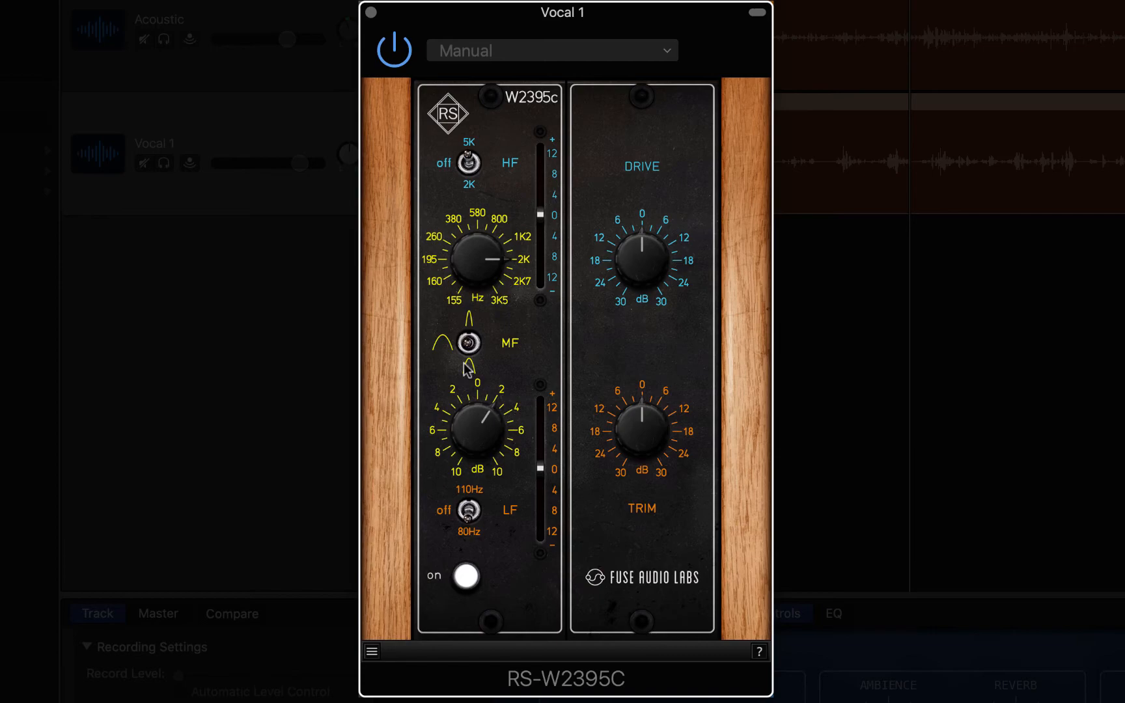
- Boost the low band by about 8 dB at 110Hz and the high band by about 6 dB at 5K
mouse_move(474, 426)
click(474, 494)
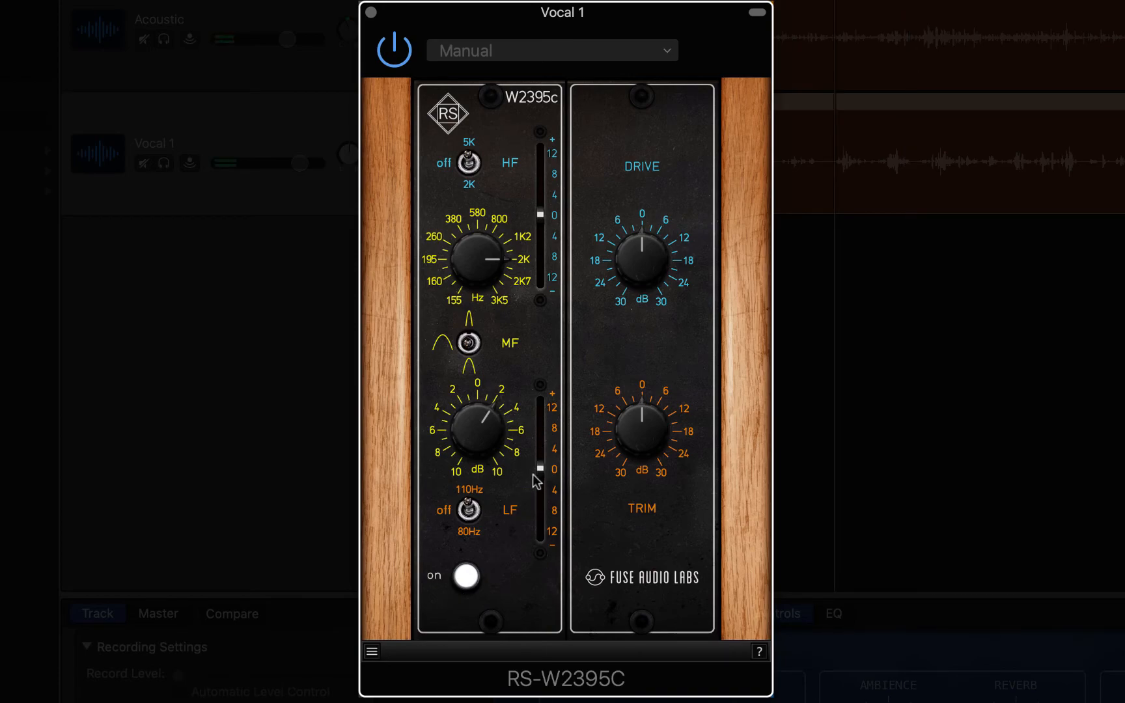
drag(539, 468, 545, 423)
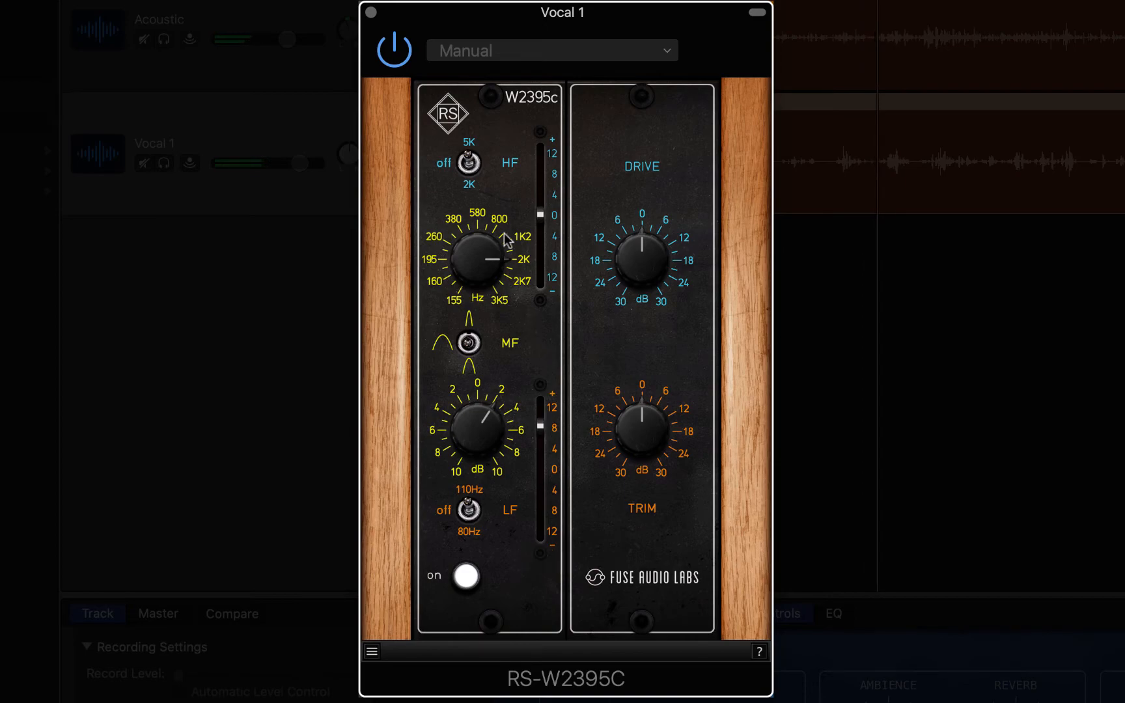
click(467, 152)
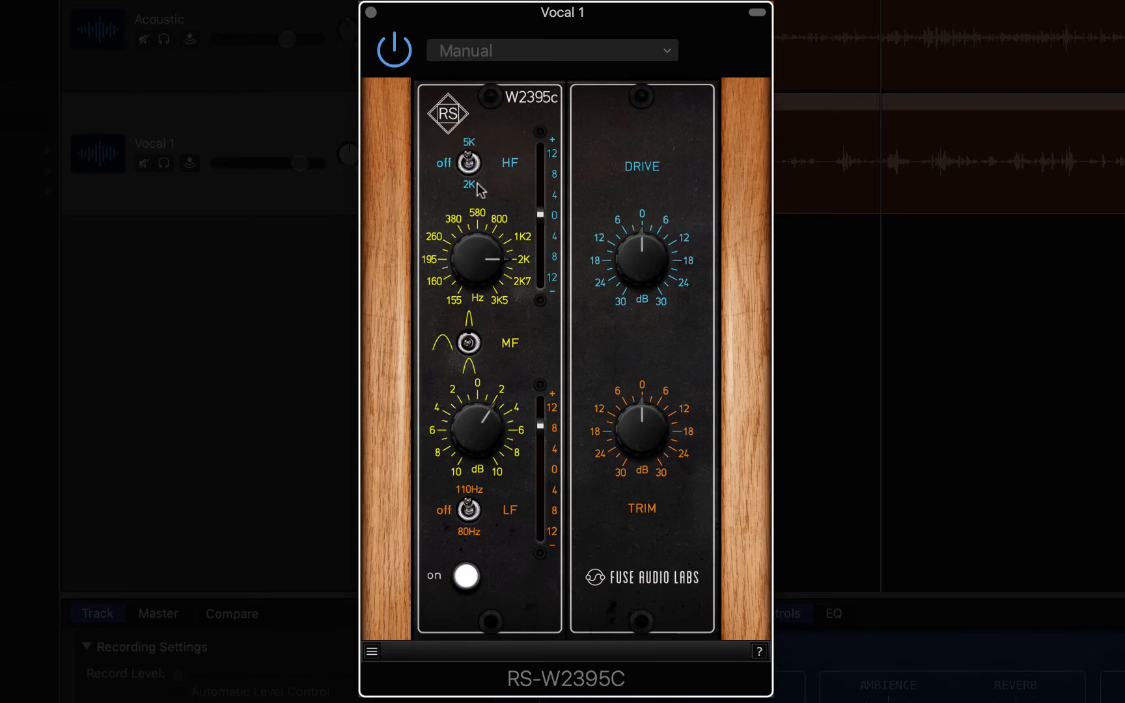
drag(540, 214, 537, 187)
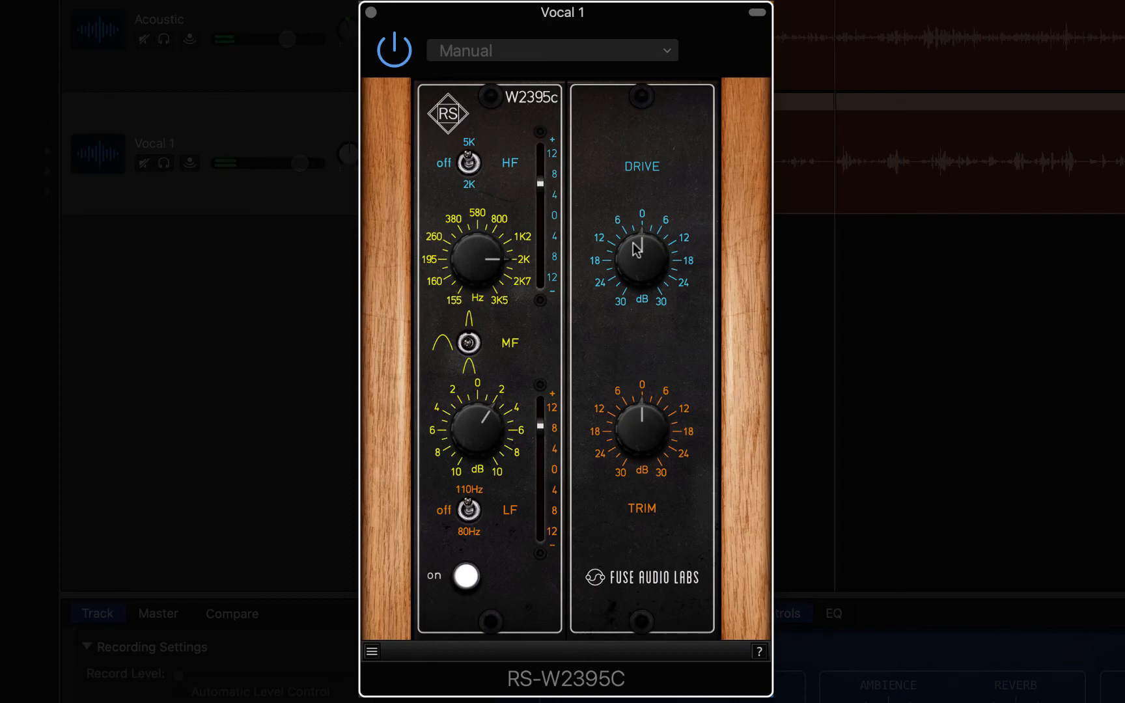
- Set the RS-W2395C's drive to about 14 dB and compare the vocal's playback with the equalizer bypassed and enabled
drag(644, 247, 633, 134)
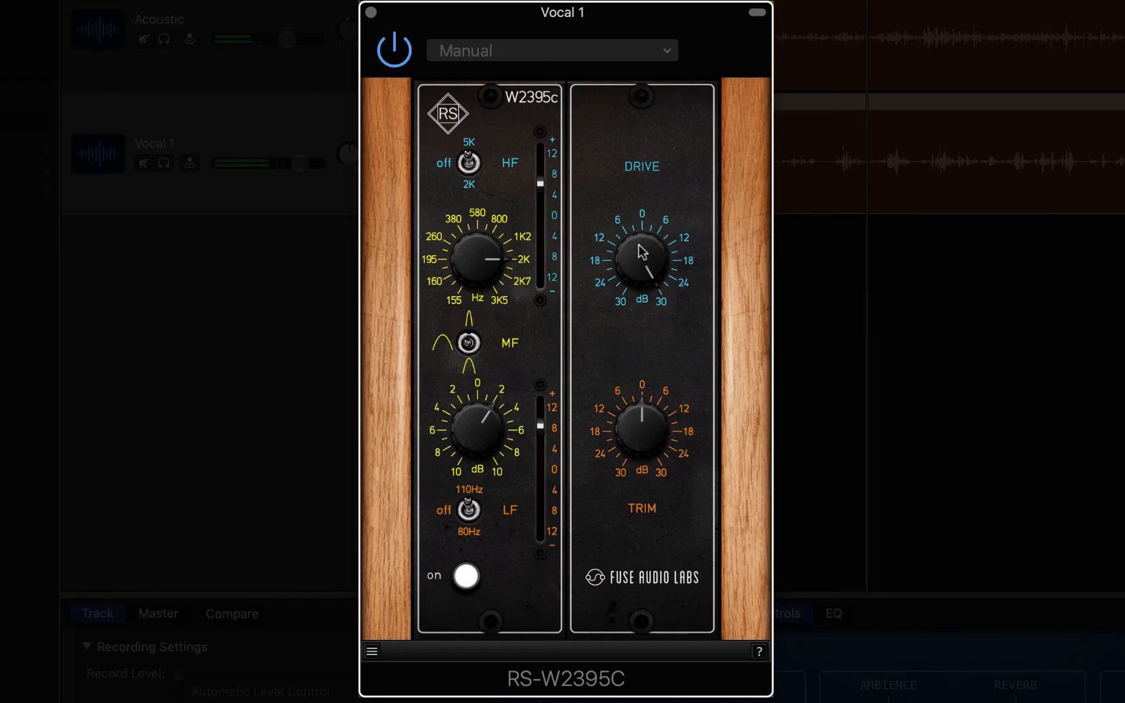
drag(642, 252, 643, 296)
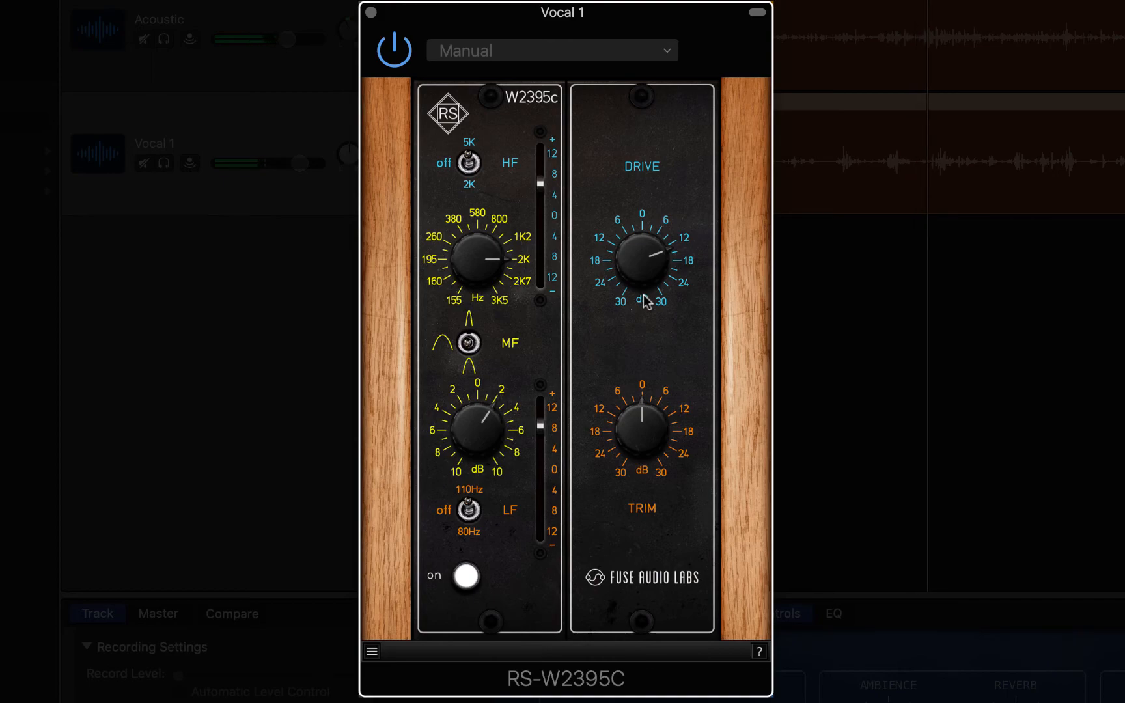
click(393, 50)
key(space)
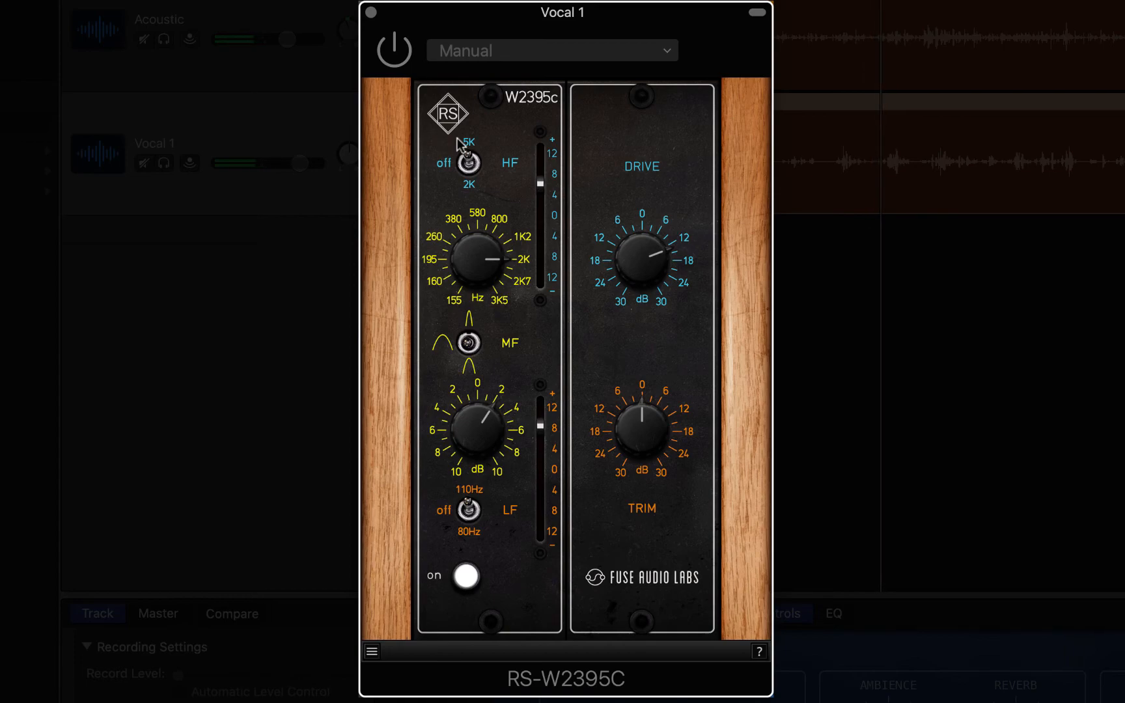
click(398, 51)
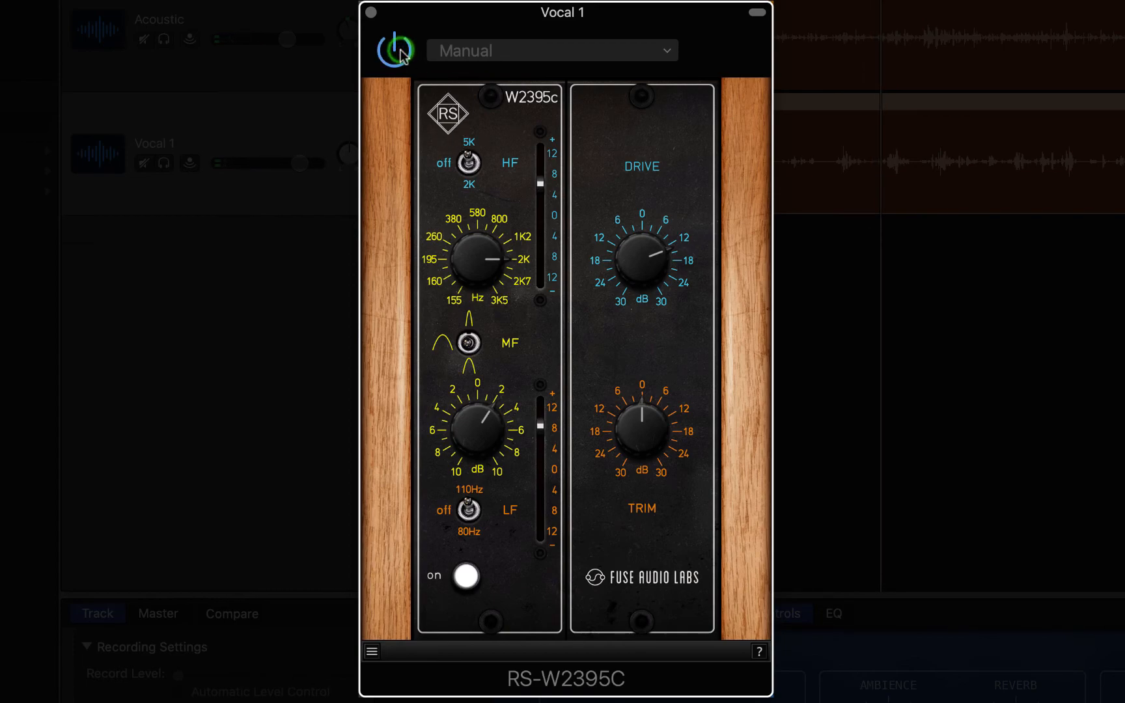
key(space)
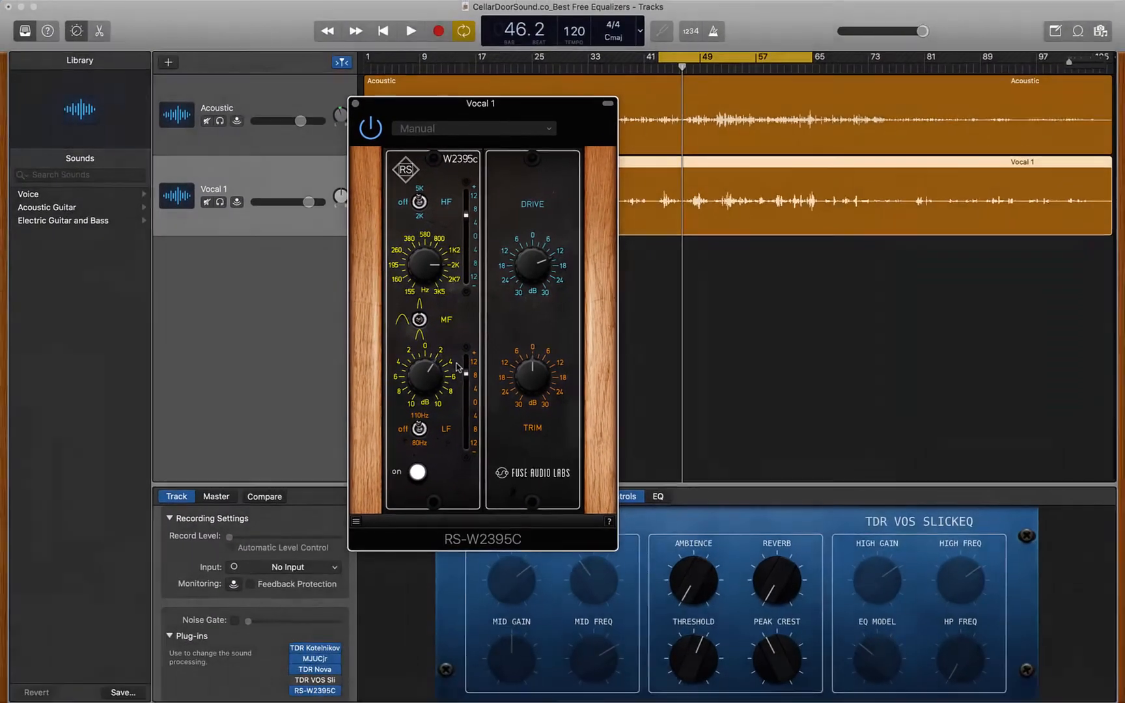
- Bypass TDR Kotelnikov, MJUCjr, TDR Nova and RS-W2395C on the Vocal 1 track and listen to the unprocessed vocal
mouse_move(296, 649)
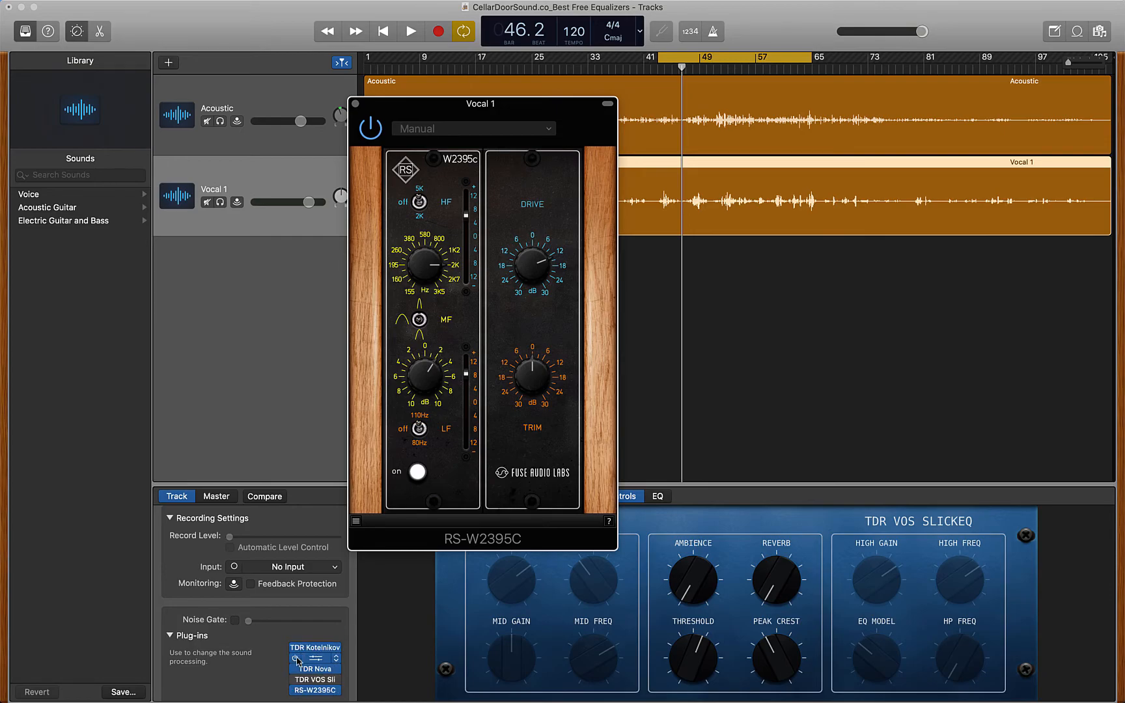
click(295, 648)
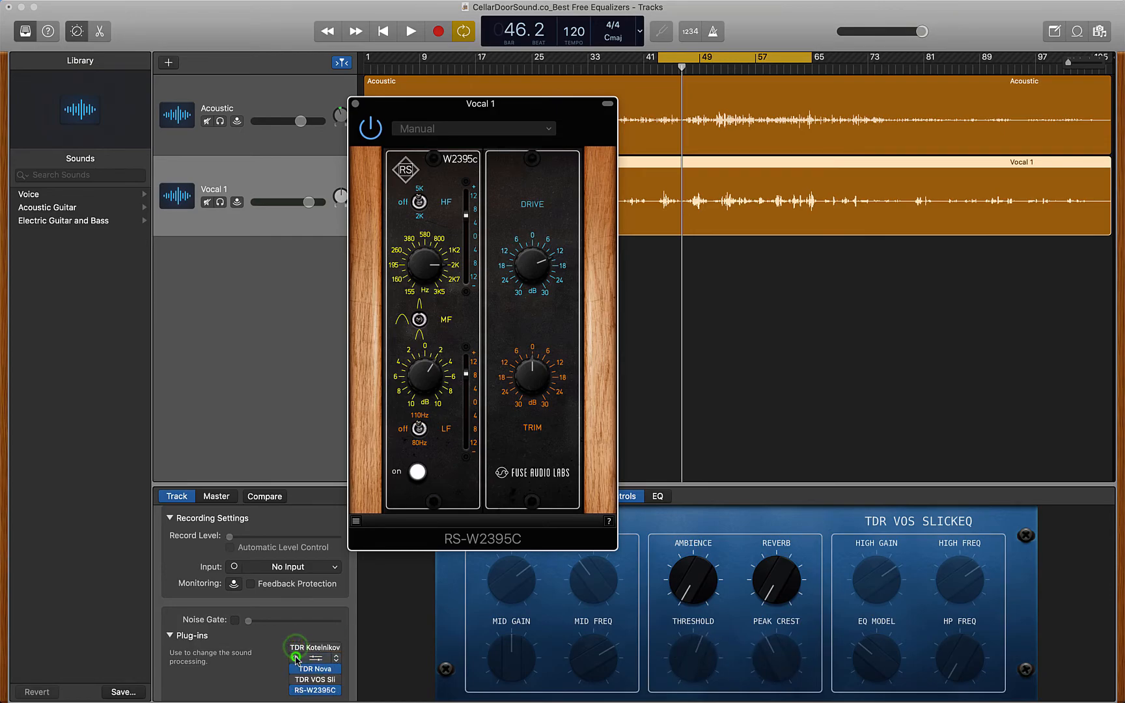
click(294, 690)
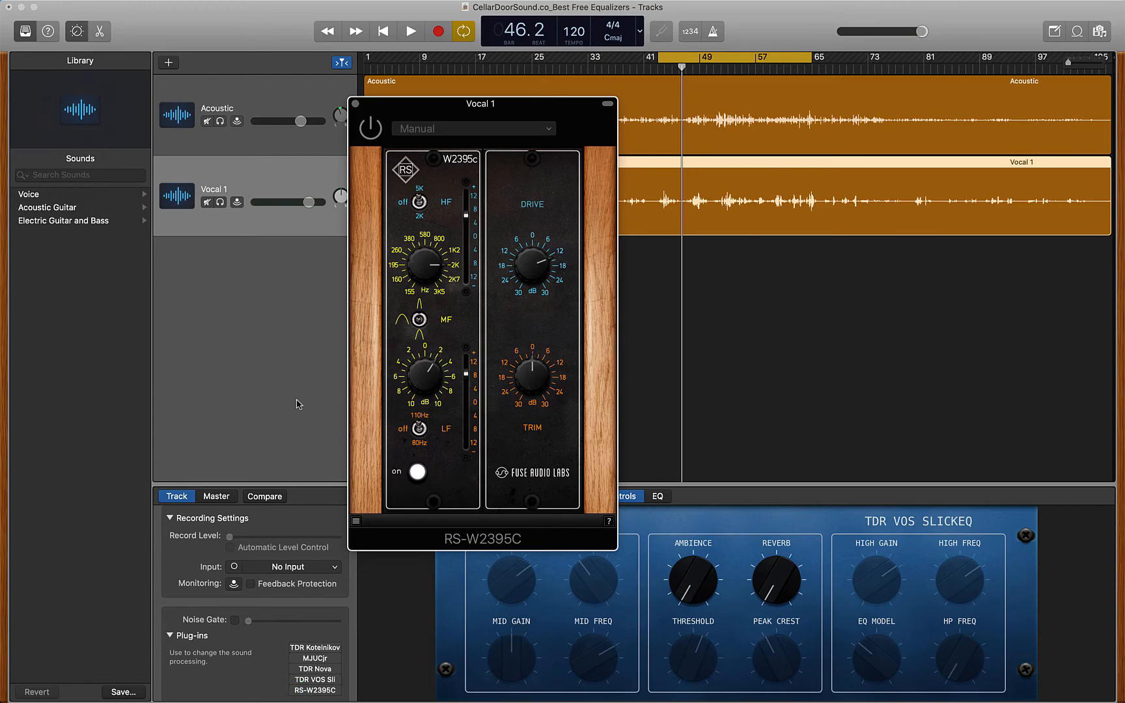
key(space)
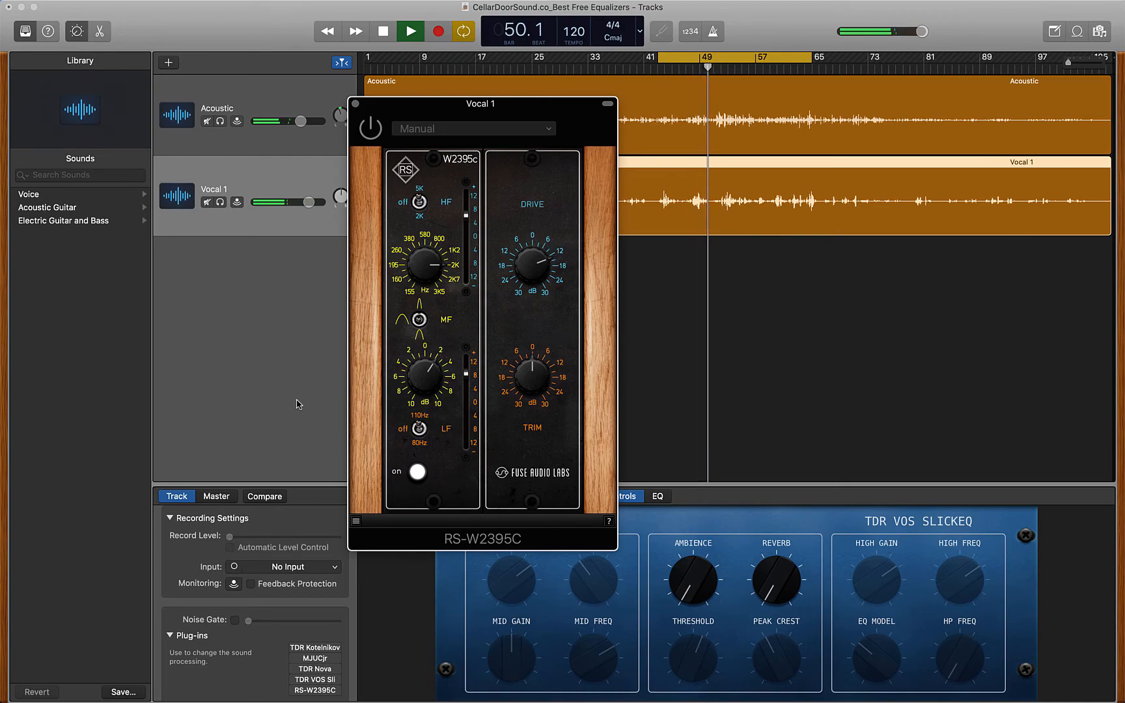
key(space)
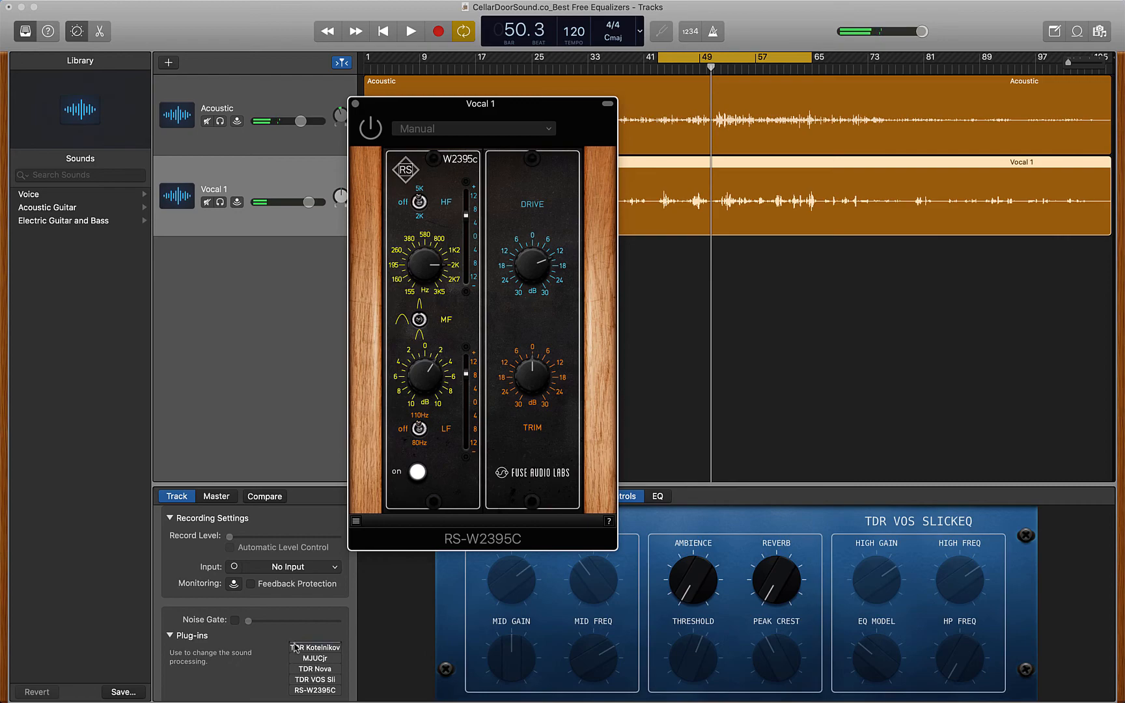
- Re-enable TDR Kotelnikov, MJUCjr, TDR Nova and RS-W2395C, leaving SlickEQ bypassed, and listen to the processed vocal
click(294, 646)
click(294, 658)
click(294, 668)
click(294, 690)
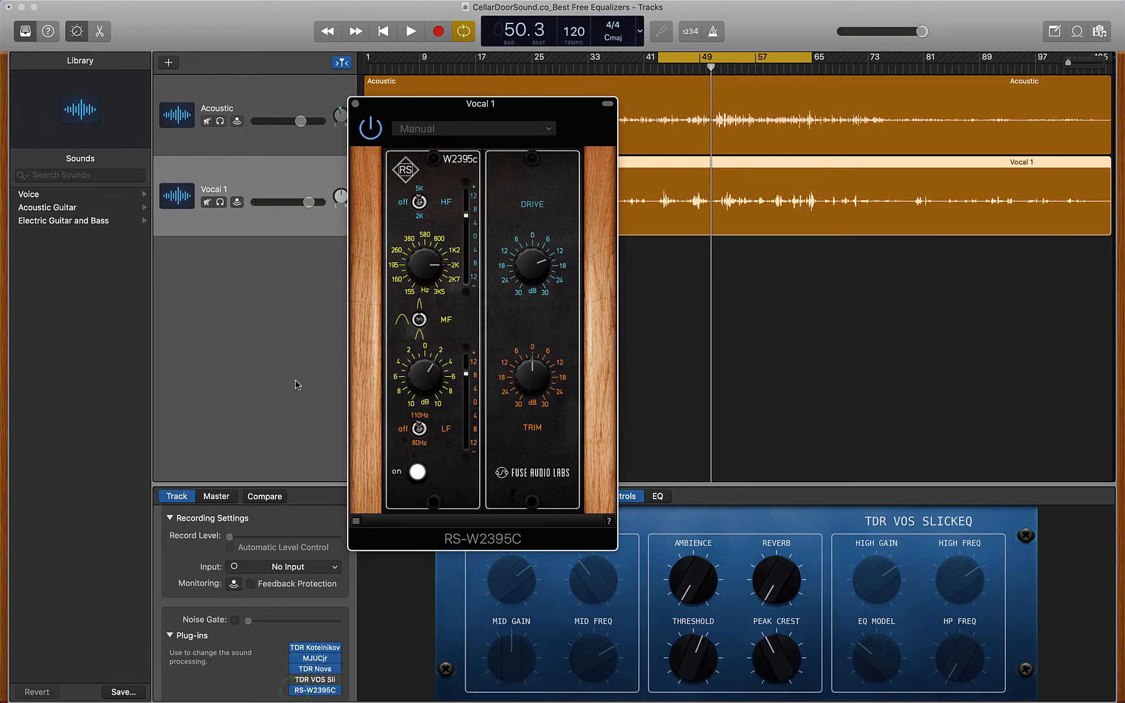
key(space)
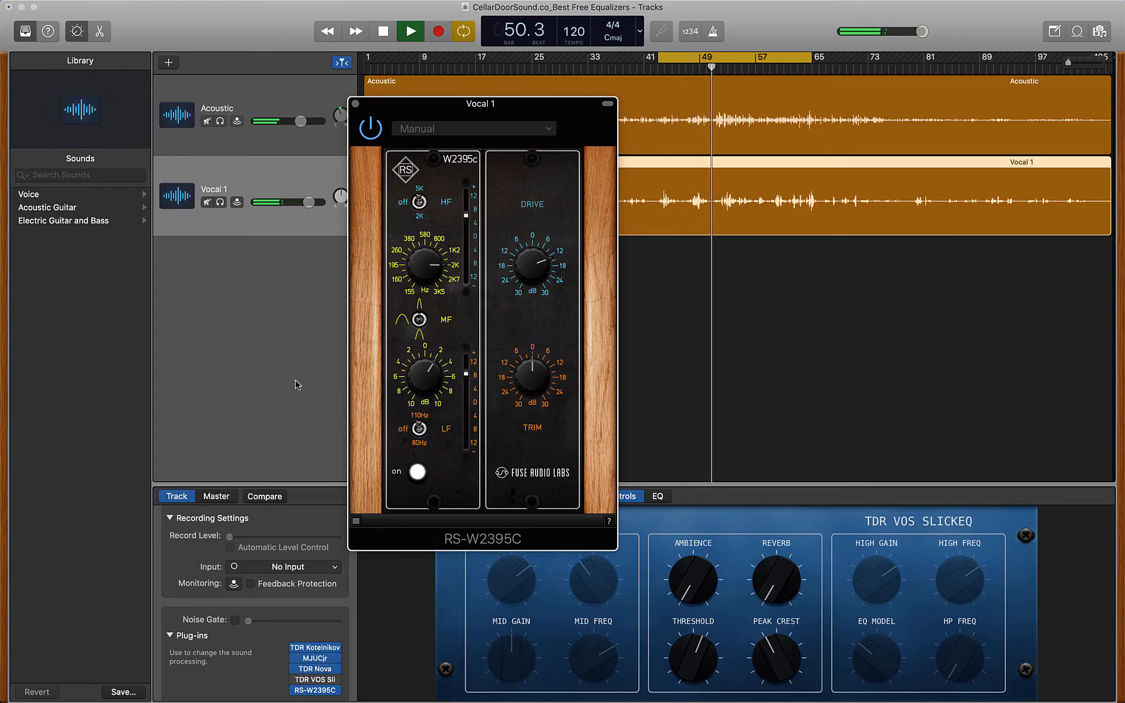
key(space)
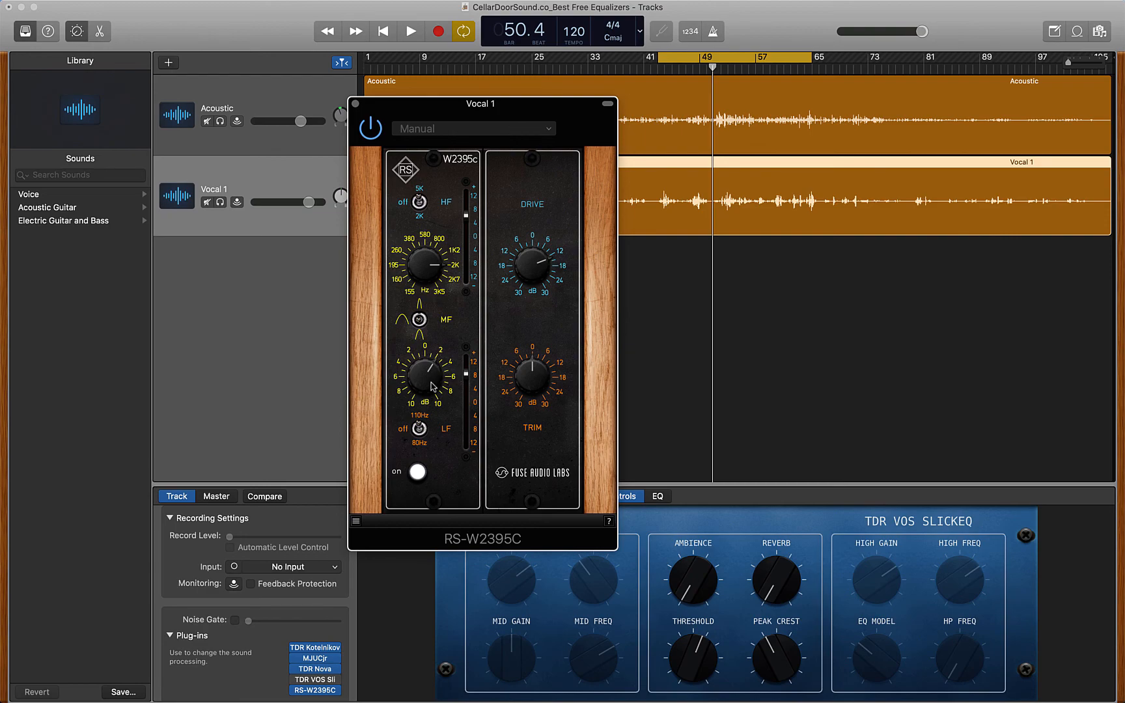
- Switch to Chrome to view the free vocal preset sign-up page and the Vocal Presets Download page, and return to GarageBand
key(super+Tab)
key(super+Tab)
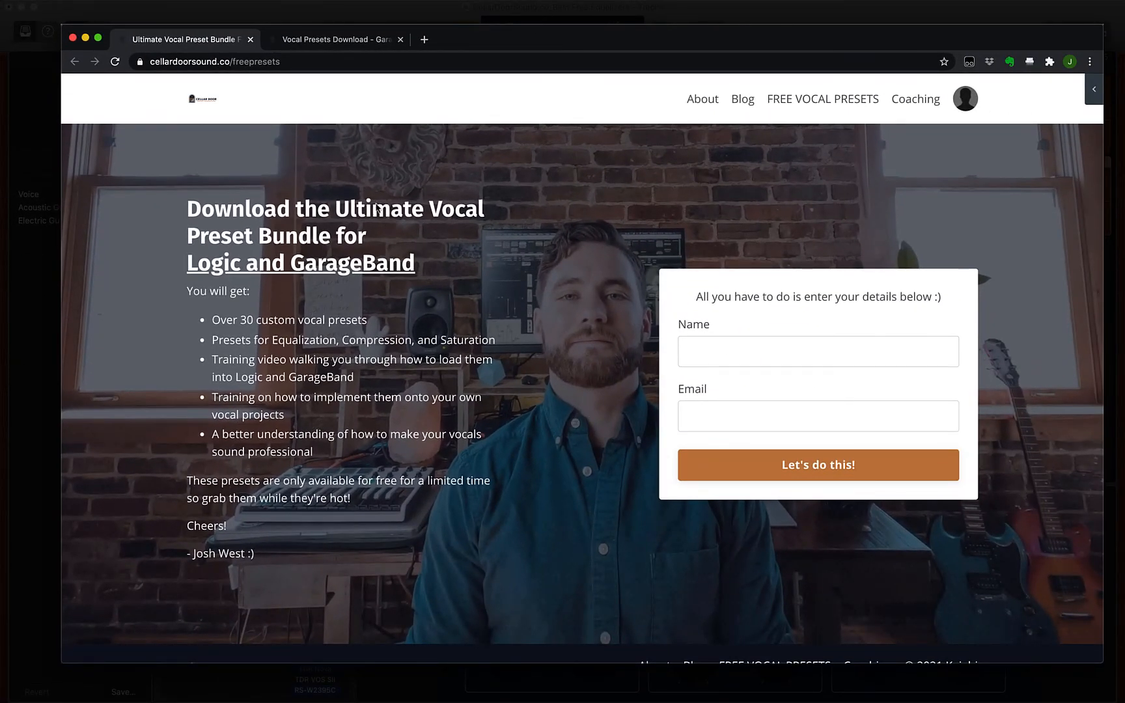
click(341, 51)
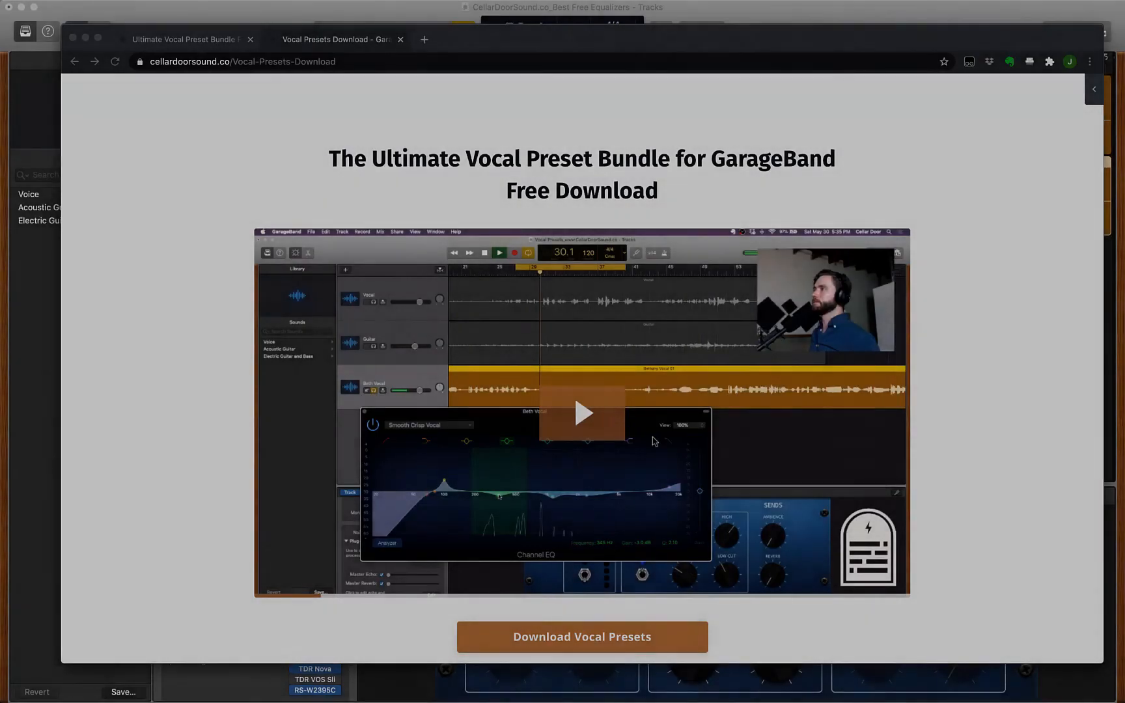
key(super+Tab)
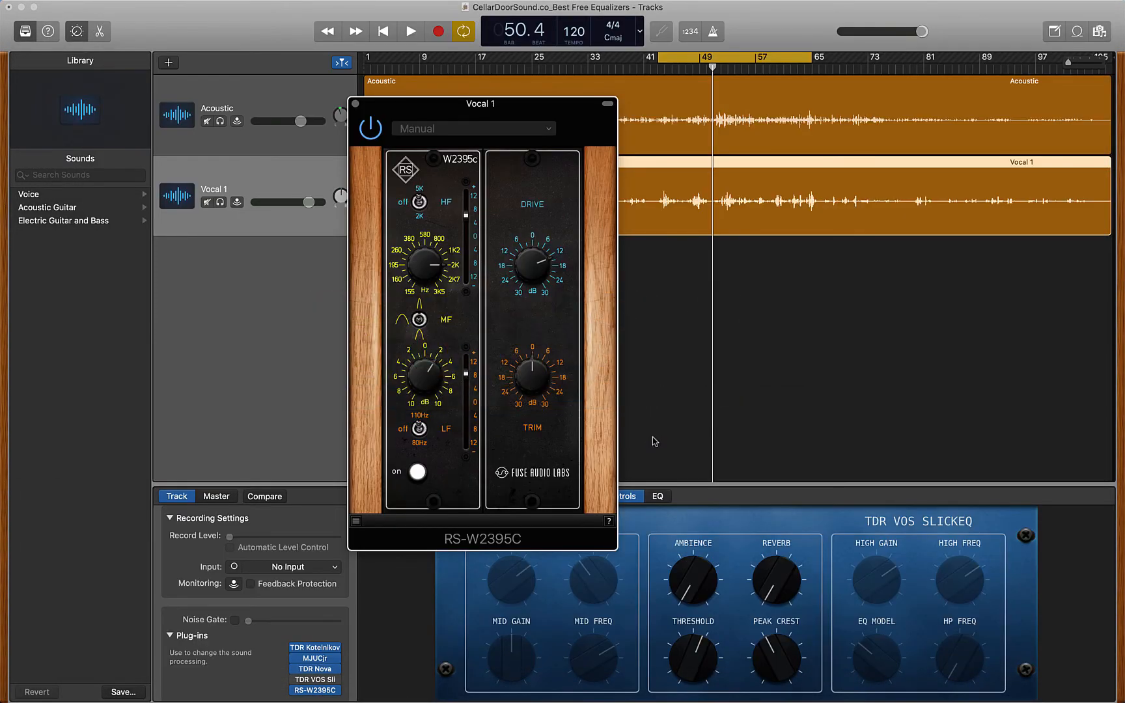